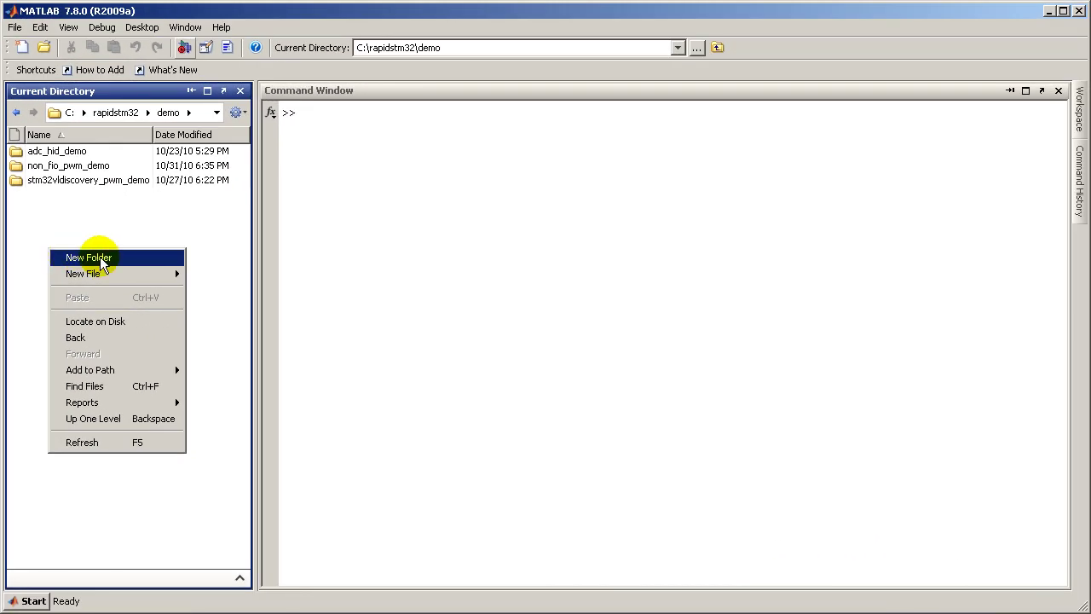
Create a traffic_light_demo folder in demo and make it MATLAB's current directory.
left_click(88, 257)
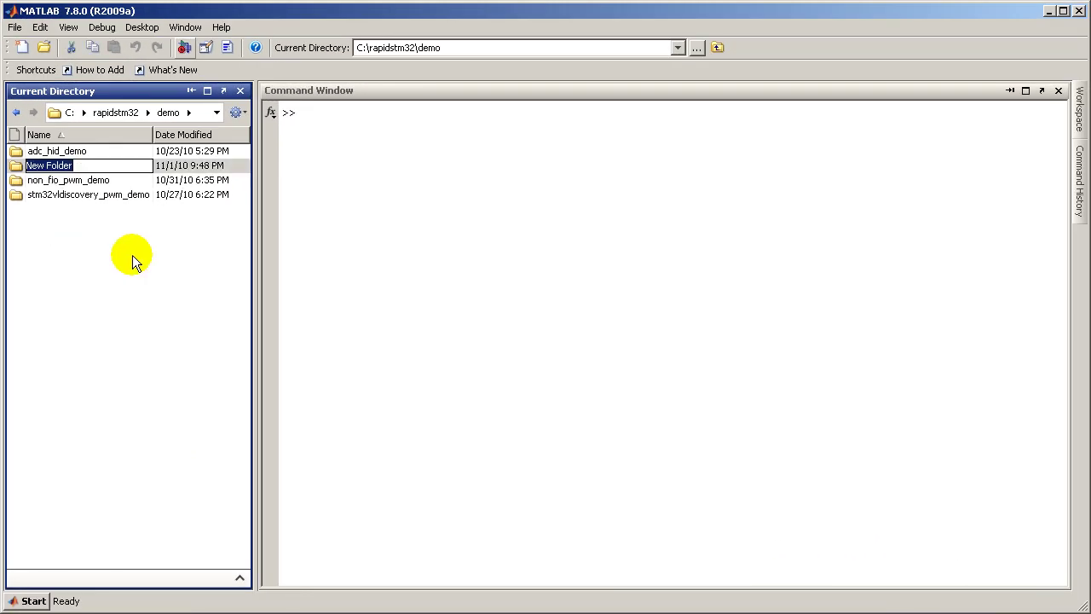
type("traffic_light_demo")
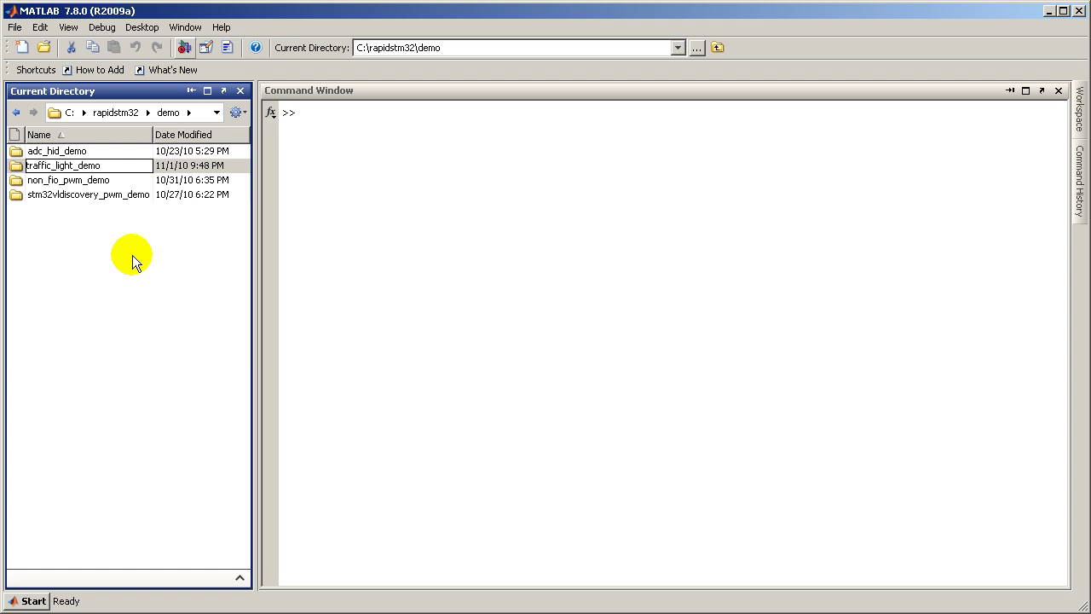
key("Return")
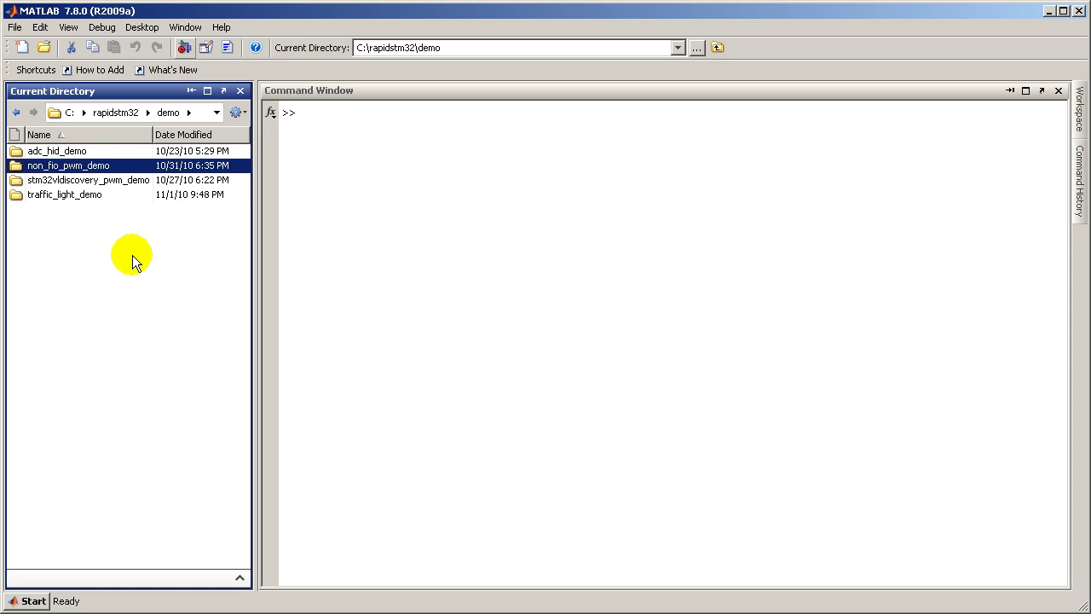
double_click(53, 195)
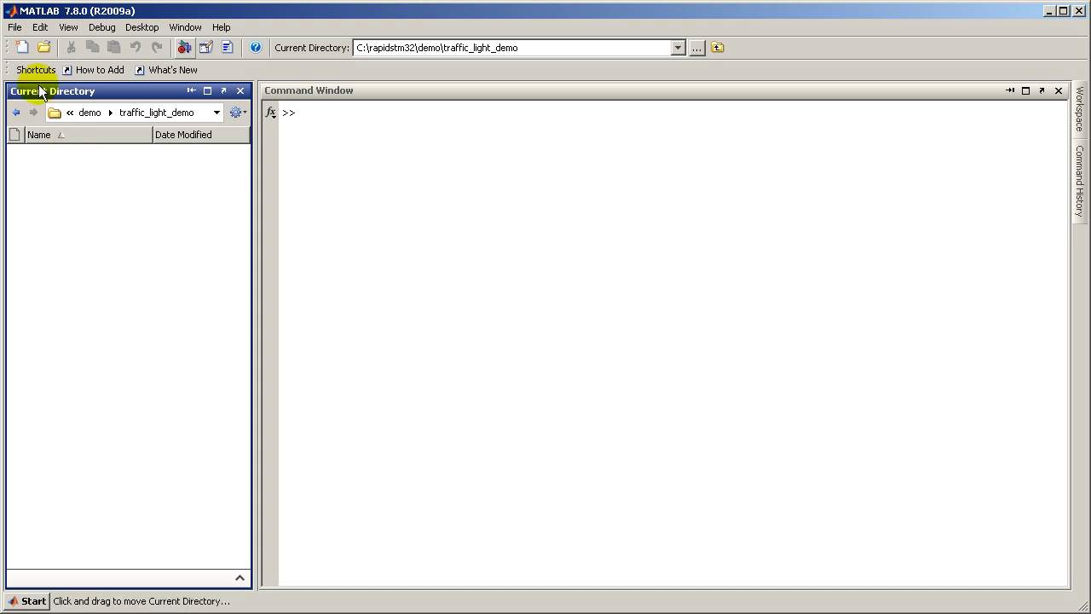
Create a new blank Simulink model.
left_click(15, 26)
mouse_move(30, 47)
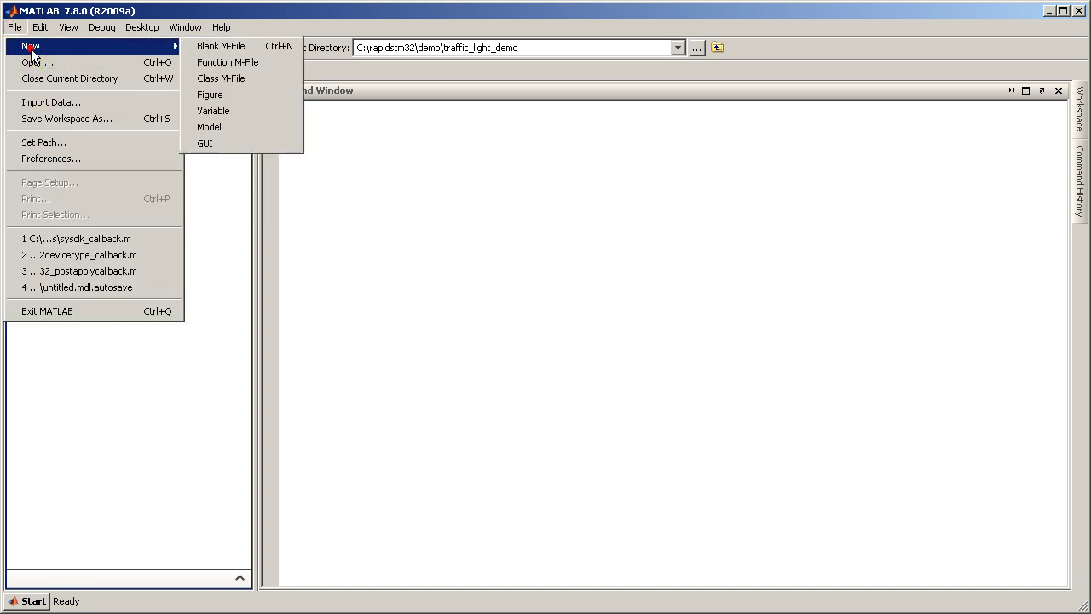
left_click(264, 125)
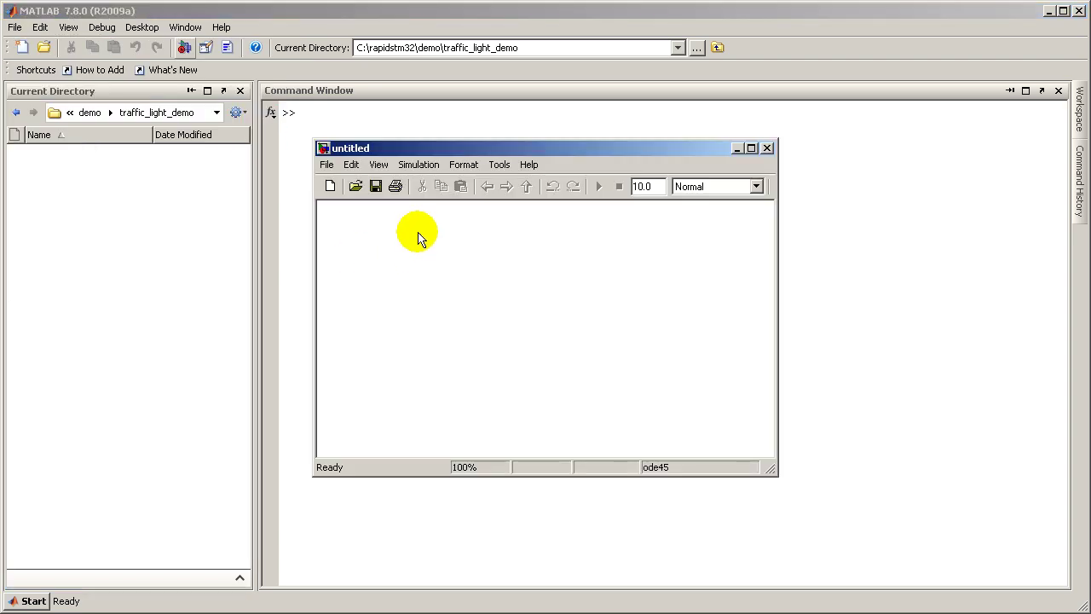
Save the model as thai_traffic_light in traffic_light_demo and enlarge its window.
left_click(325, 164)
left_click(352, 246)
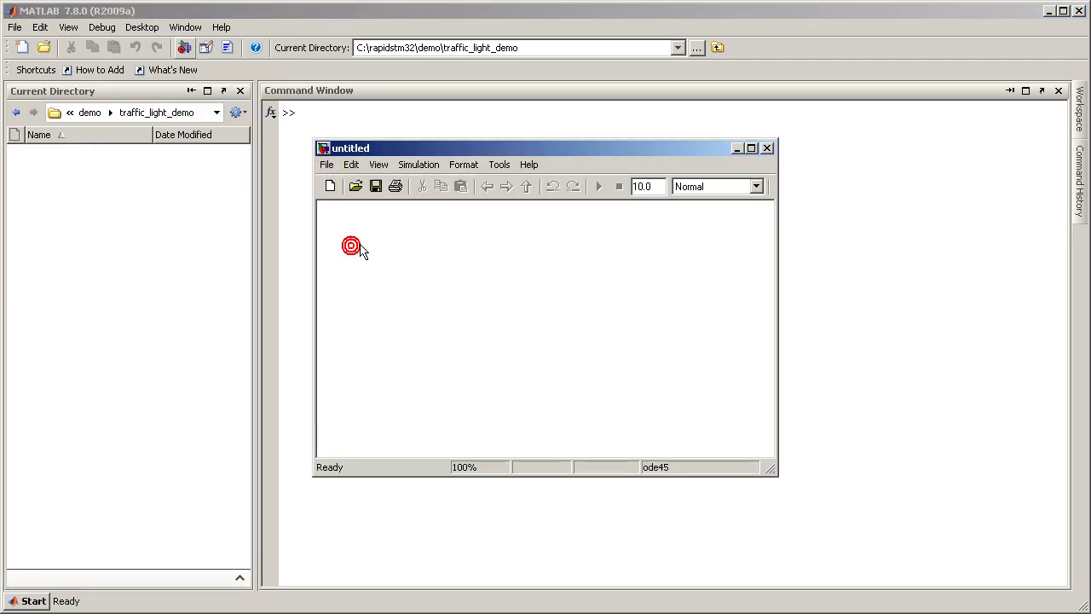
type("thai")
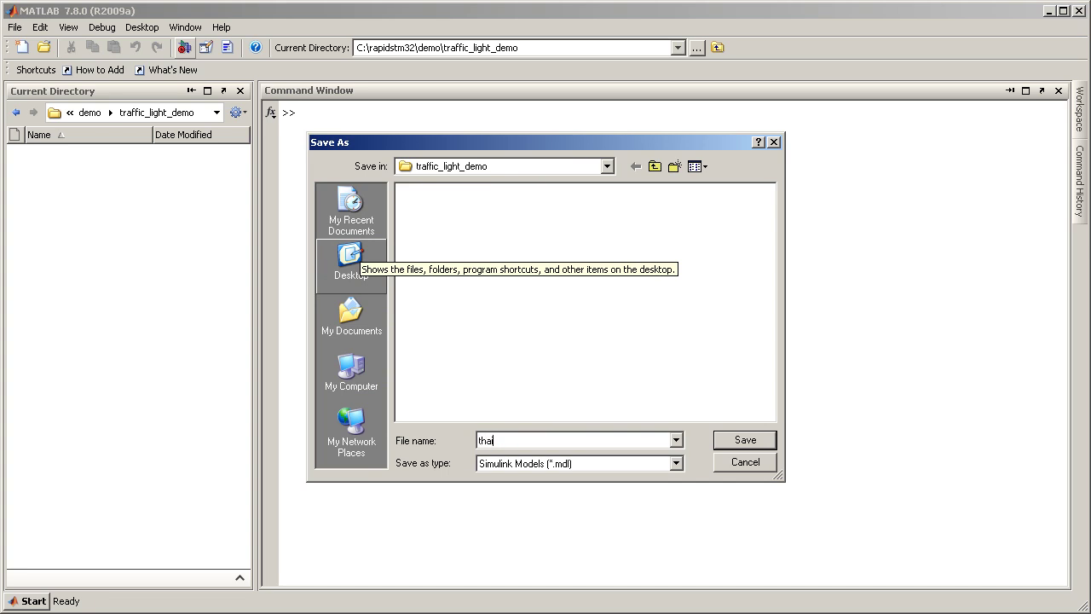
type("_traffic_light")
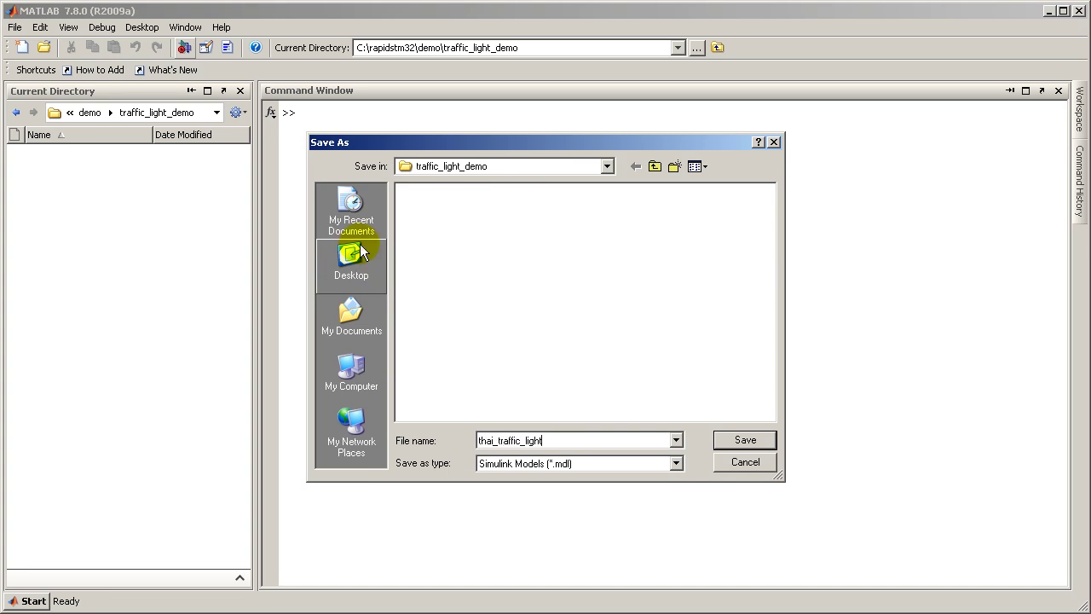
left_click(755, 441)
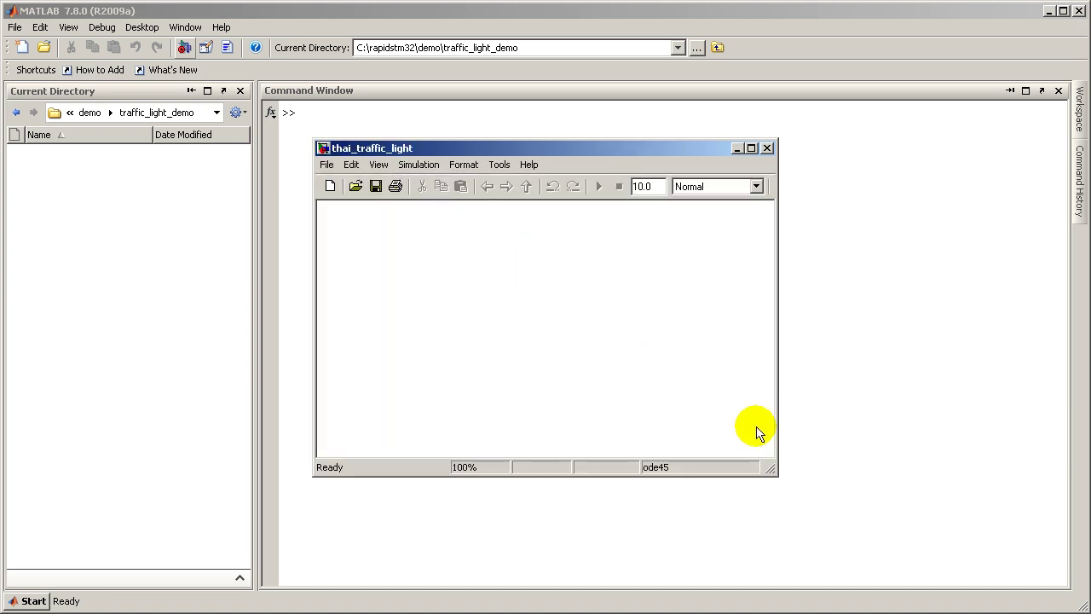
left_click_drag(771, 469, 1081, 601)
Open the Simulink Library Browser and place the model window beside it.
left_click(890, 189)
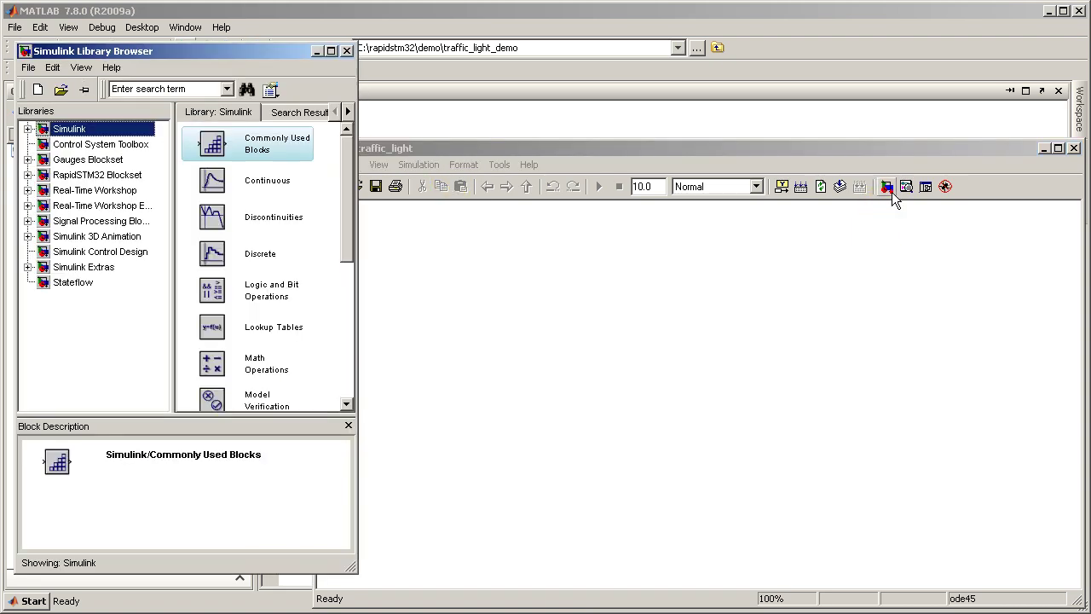
left_click(391, 154)
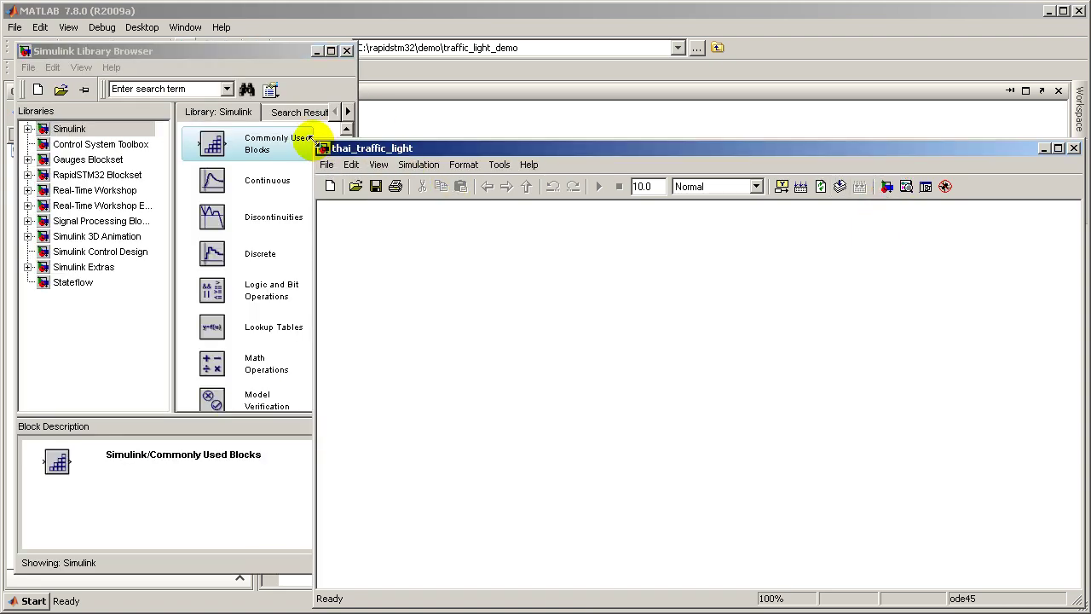
left_click_drag(316, 143, 364, 16)
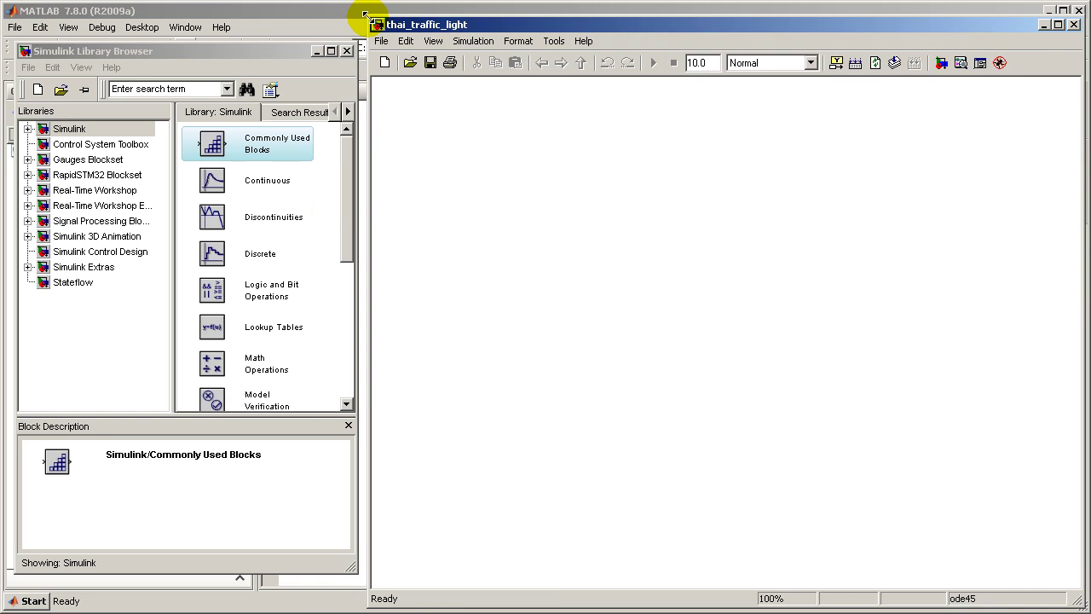
Set the Real-Time Workshop target to rapidstm32.tlc, FiO Std board, Realview MDK compiler.
left_click(471, 43)
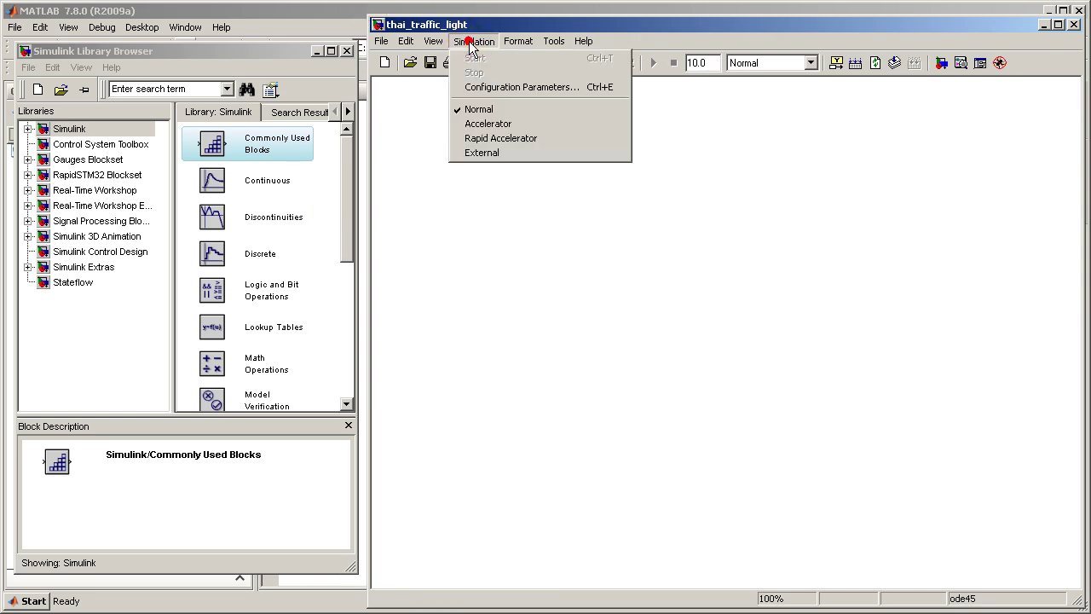
left_click(482, 85)
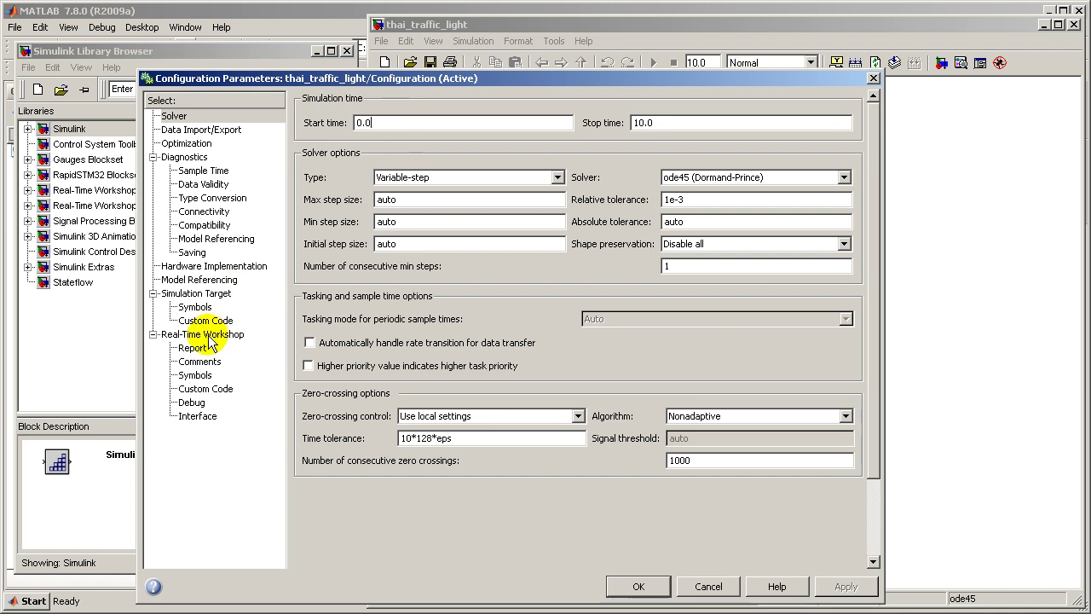
left_click(210, 335)
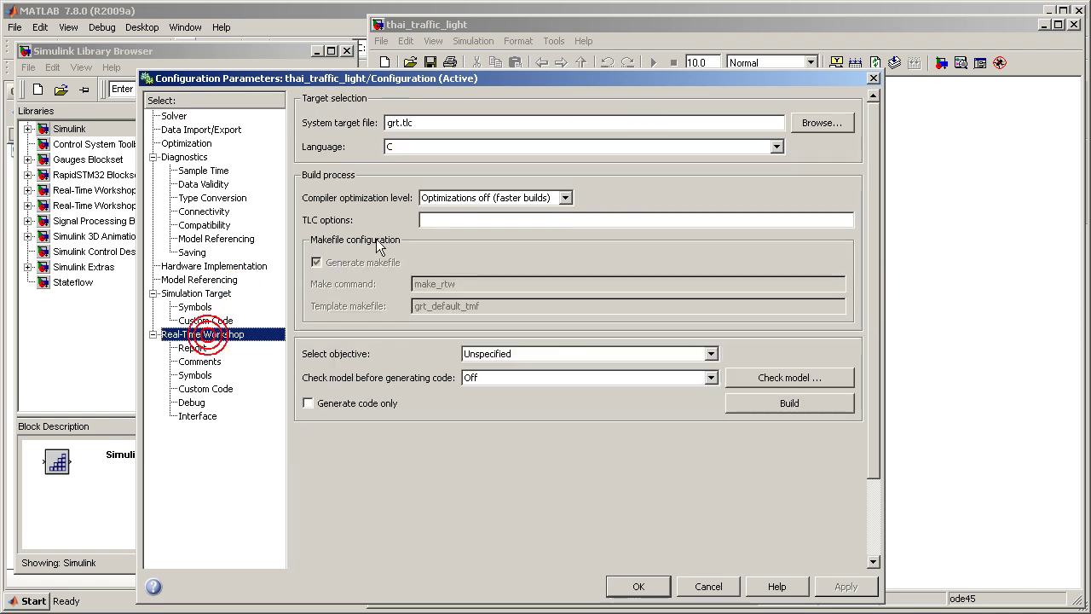
left_click(821, 125)
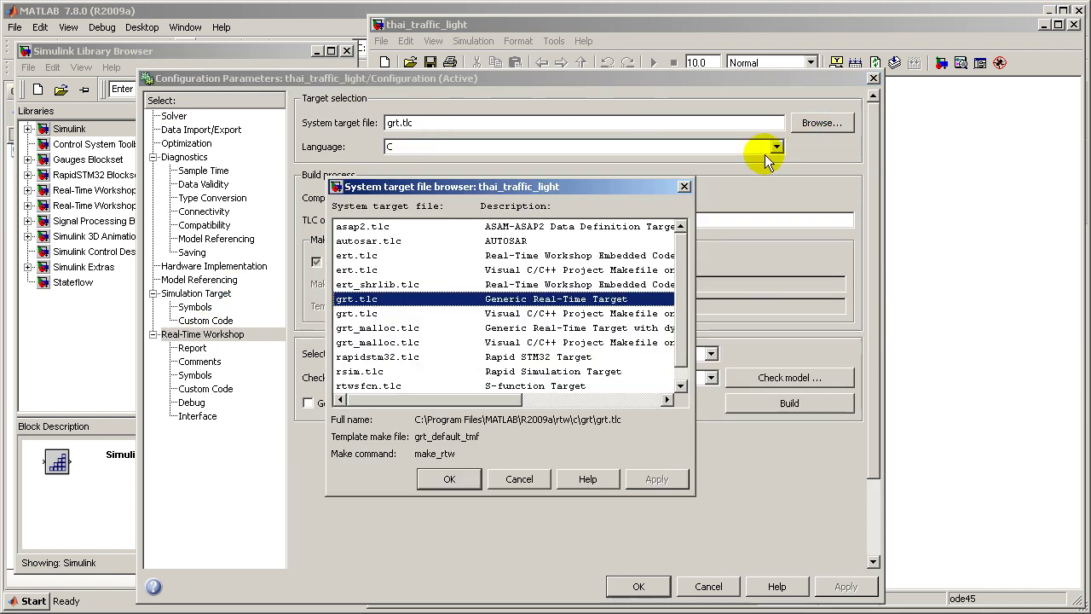
left_click(396, 357)
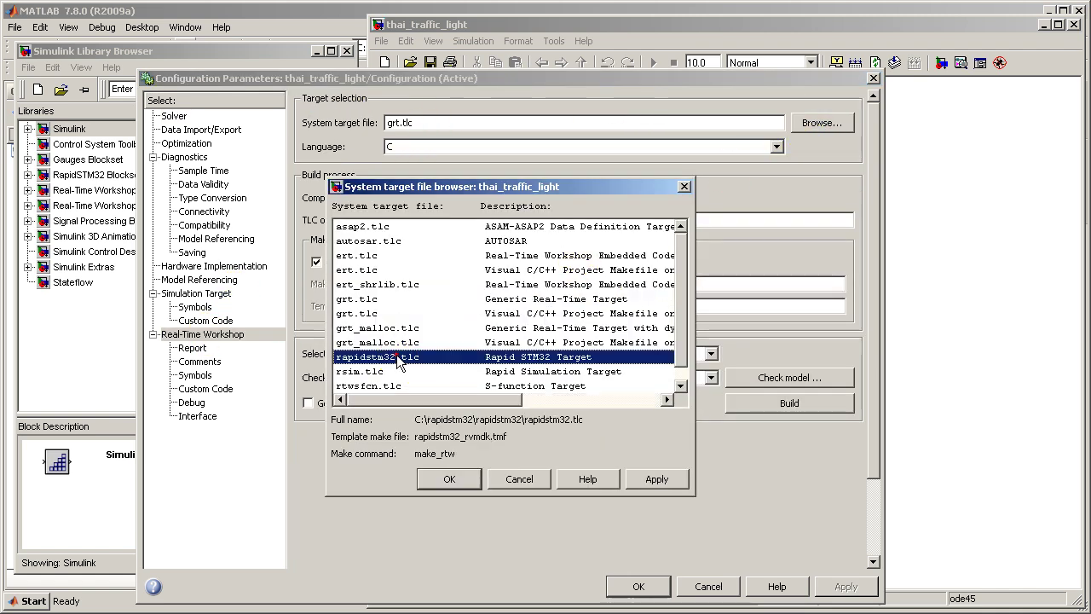
left_click(441, 479)
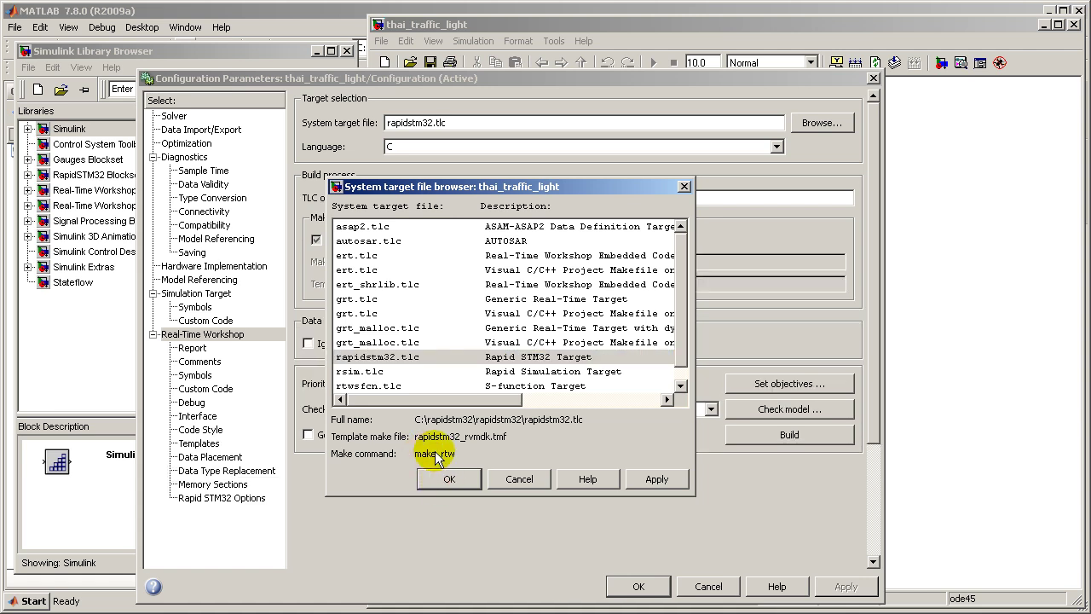
left_click(250, 501)
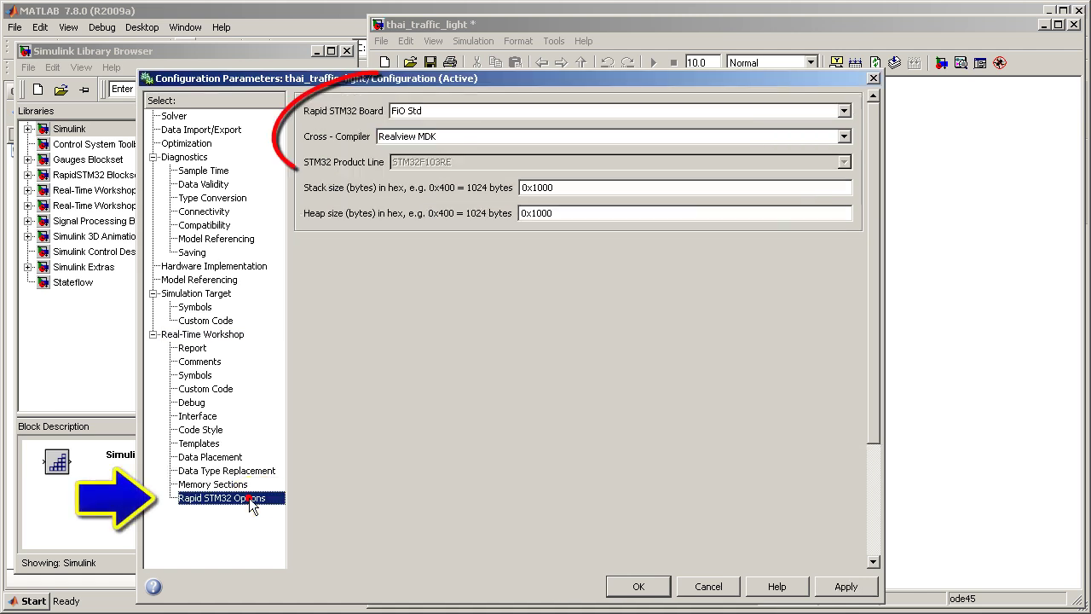
left_click(654, 590)
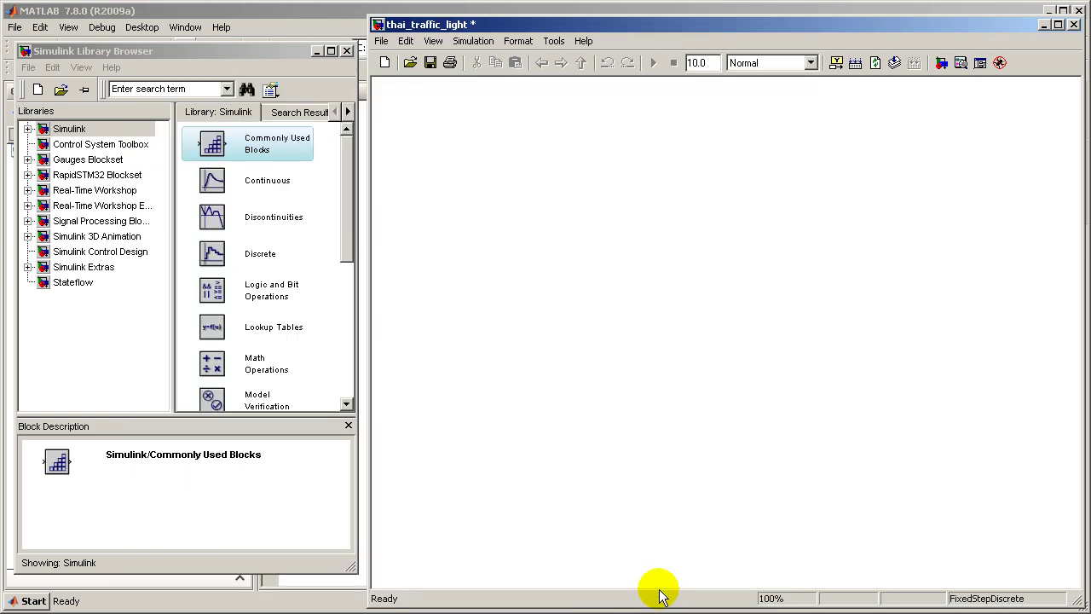
Drag both RapidSTM32 Device Configuration blocks and a Stateflow Chart block onto the model.
left_click(28, 175)
left_click(70, 193)
left_click(72, 206)
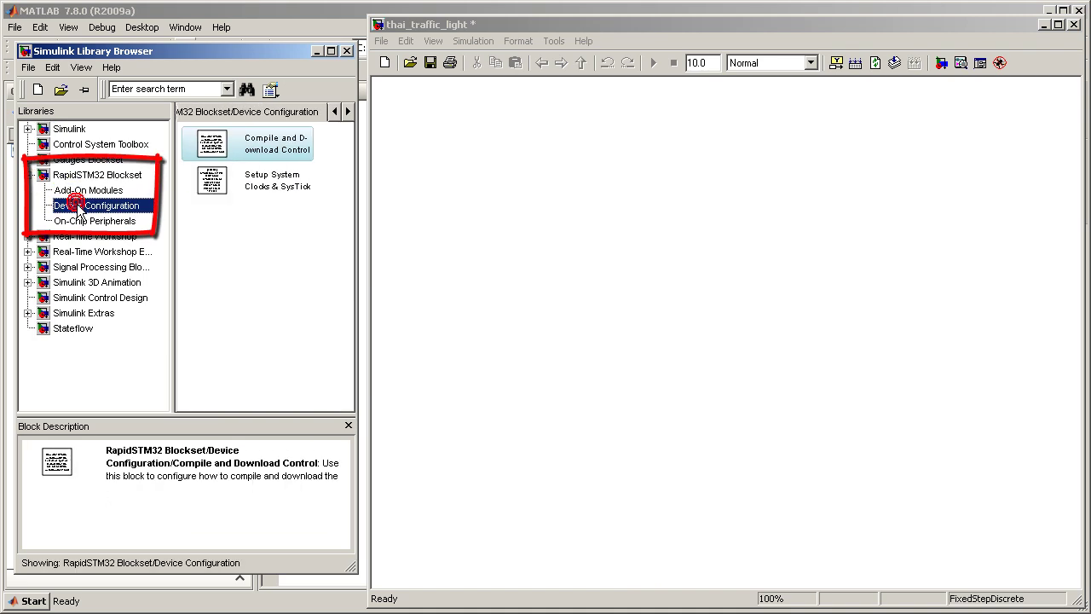
left_click_drag(213, 181, 457, 153)
left_click_drag(238, 145, 458, 332)
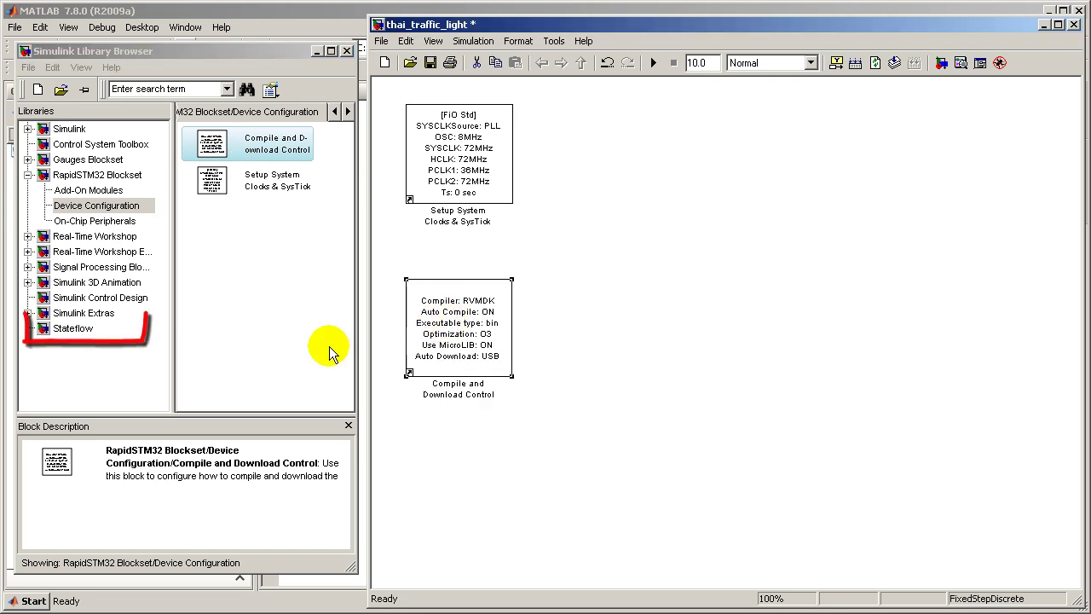
left_click(96, 330)
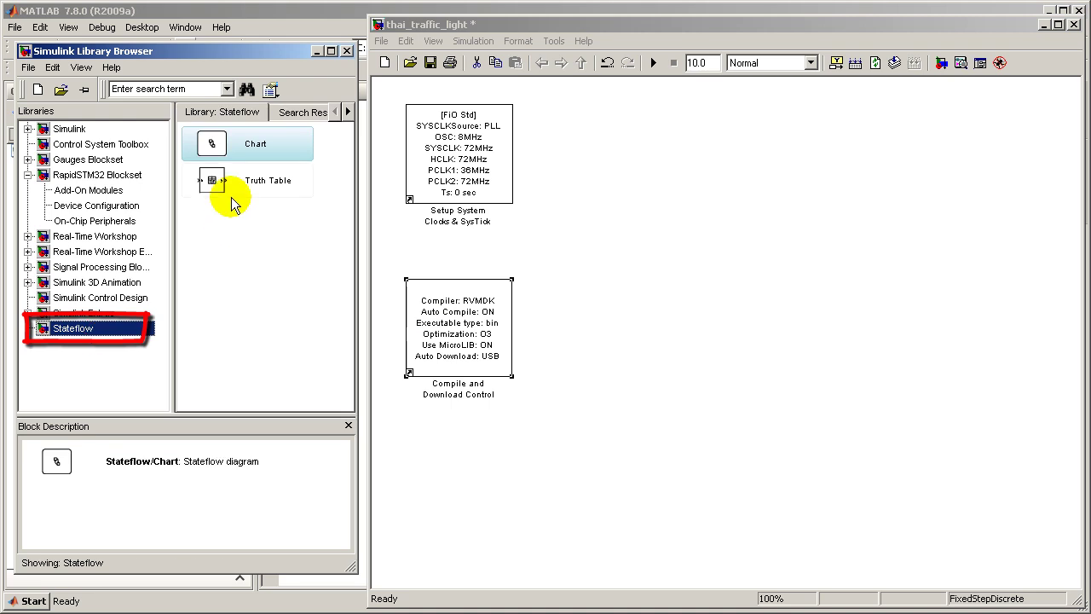
left_click_drag(213, 143, 755, 248)
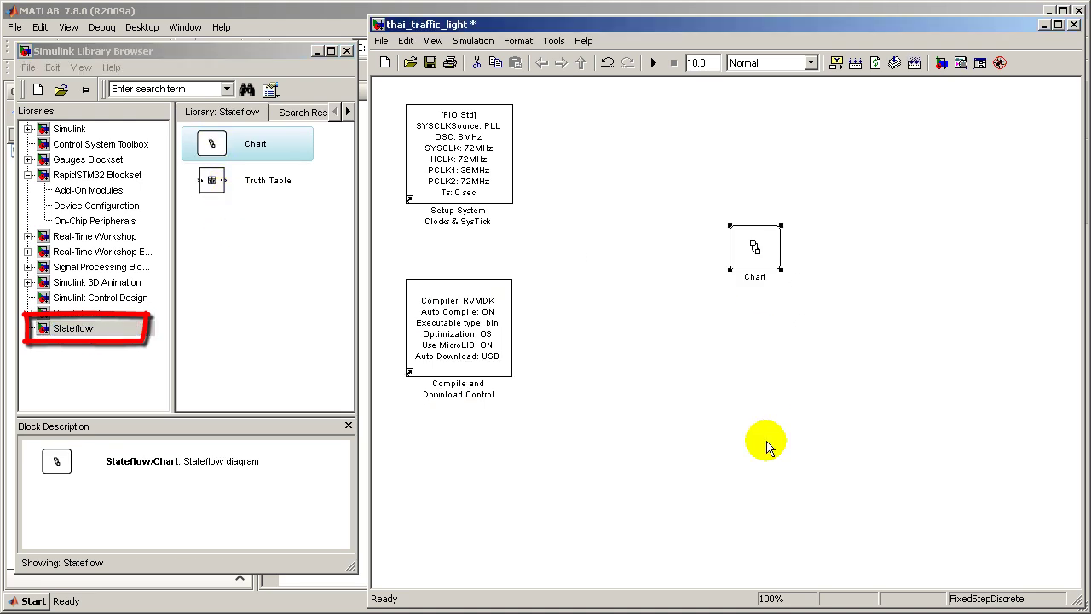
Open the Chart and draw a state labelled Stop near the top.
double_click(753, 248)
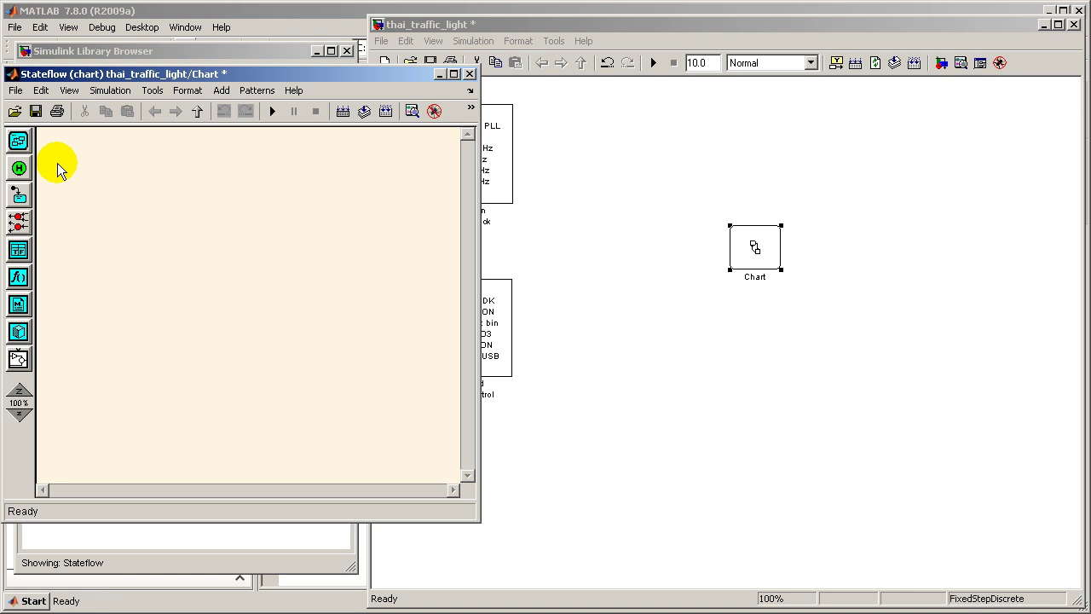
left_click(18, 141)
left_click(135, 194)
left_click_drag(184, 226, 305, 259)
left_click(94, 171)
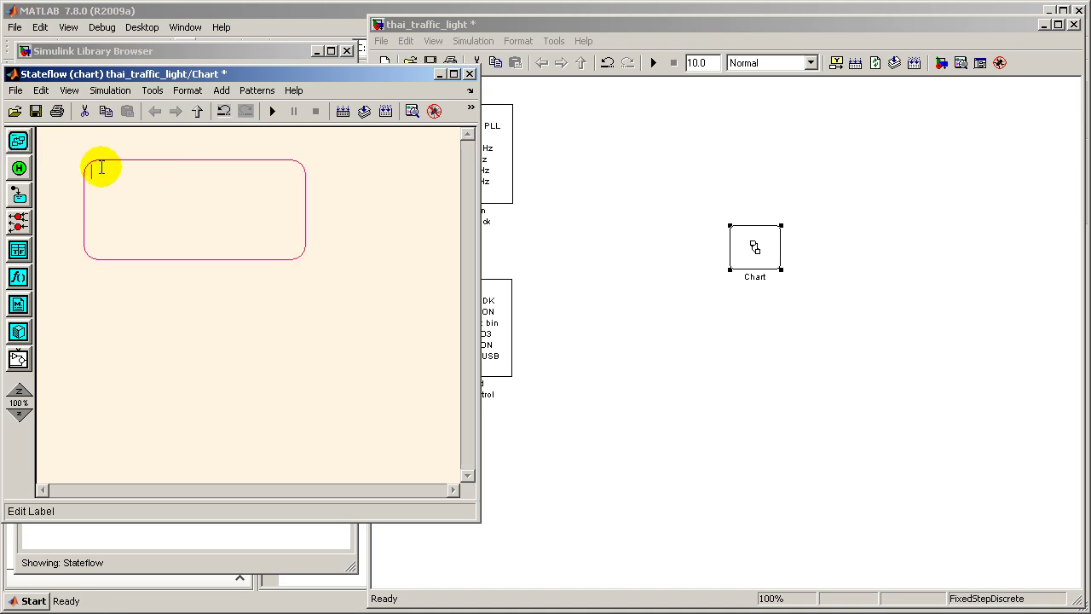
type("Stop")
left_click(250, 273)
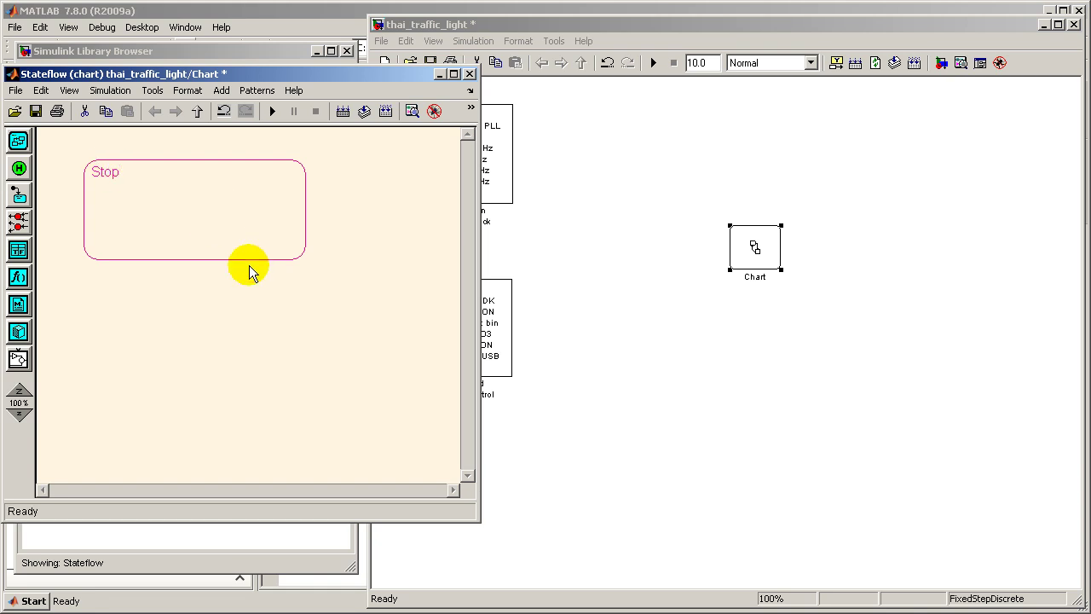
Copy the Stop state below it and rename the copy Go.
left_click_drag(202, 231, 207, 370)
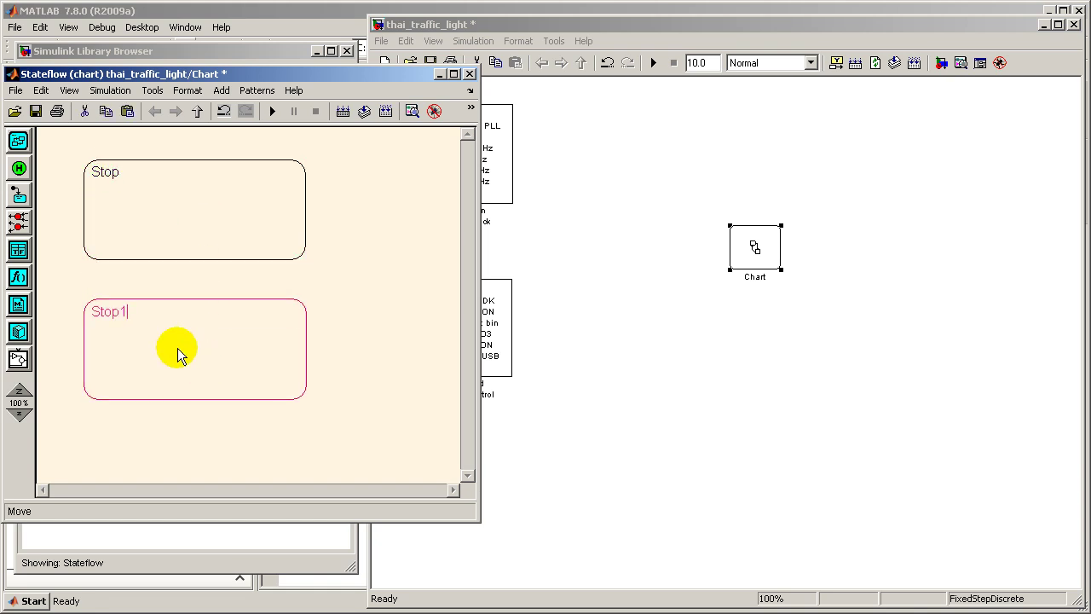
key("ctrl+a")
type("Pre")
key("BackSpace")
key("BackSpace")
key("BackSpace")
type("Go")
left_click(418, 353)
left_click_drag(472, 513, 516, 605)
left_click_drag(229, 65, 226, 19)
Copy the Go state below it and rename the copy PrepareToStop.
left_click_drag(162, 287, 165, 447)
left_click(128, 415)
key("BackSpace")
key("BackSpace")
key("BackSpace")
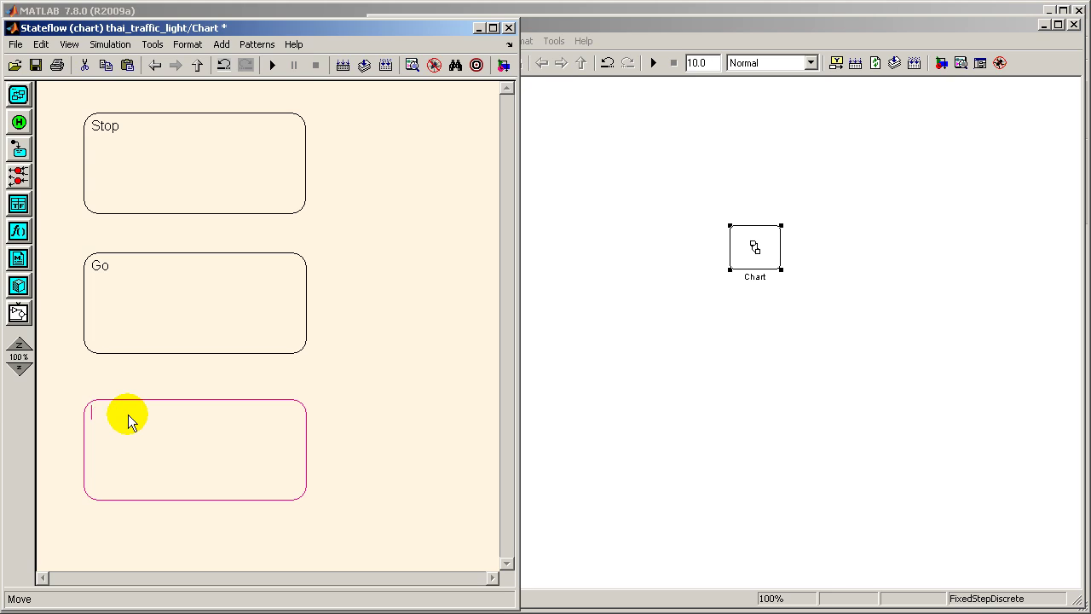
type("PrepareToStop")
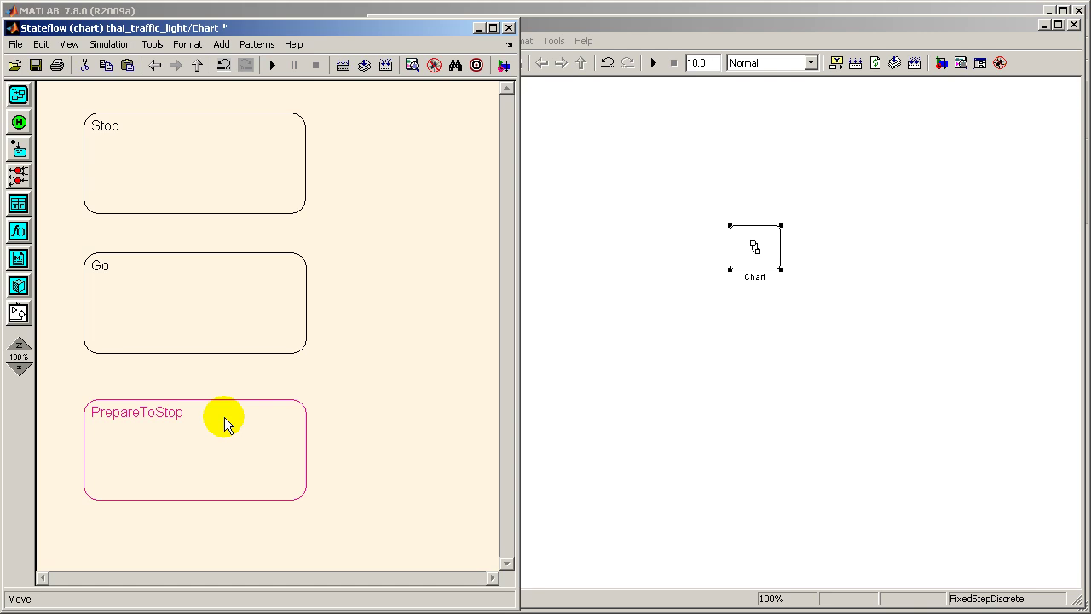
Draw transitions Stop→Go, Go→PrepareToStop, and PrepareToStop back to Stop.
left_click(333, 388)
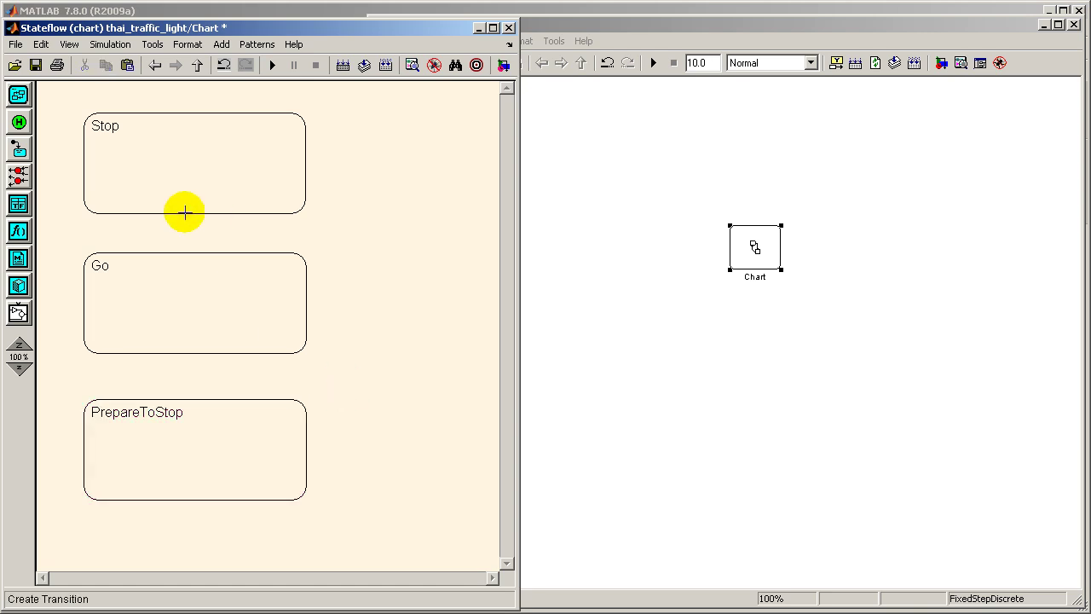
left_click_drag(185, 212, 182, 250)
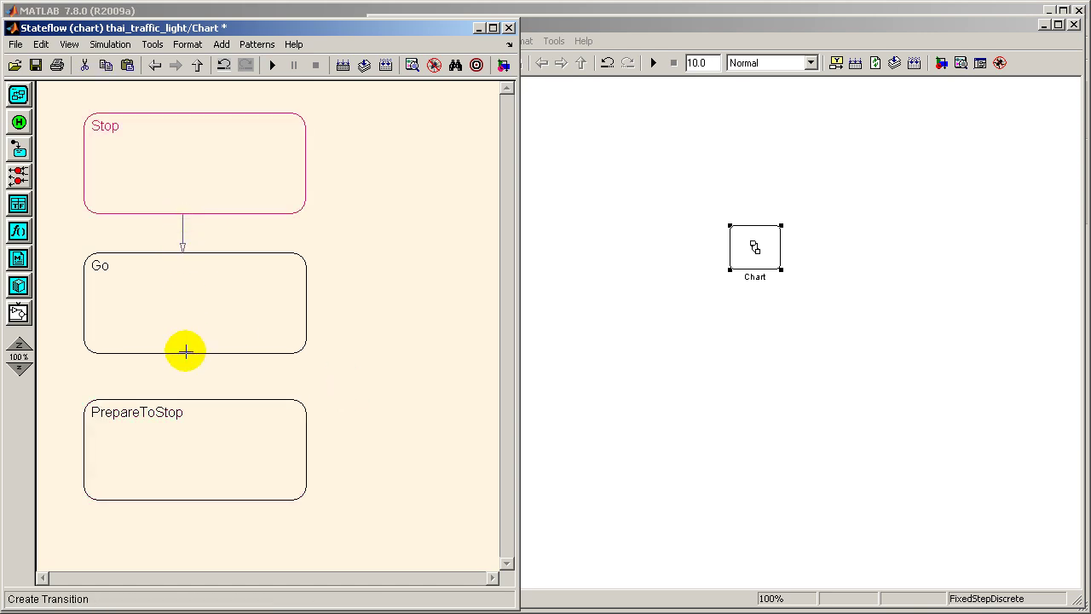
left_click_drag(185, 352, 181, 397)
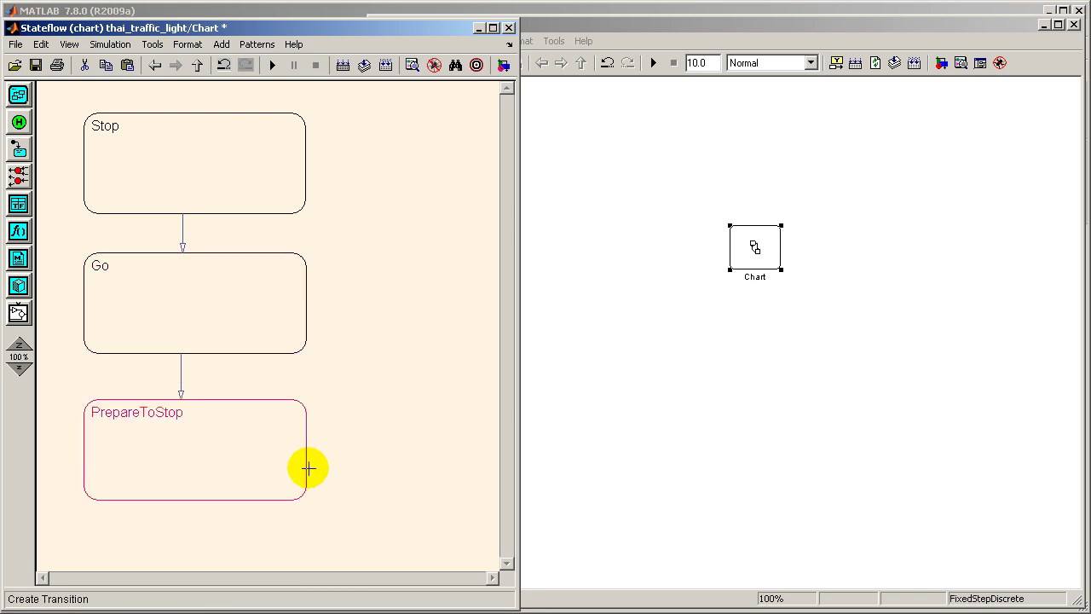
left_click_drag(308, 467, 303, 152)
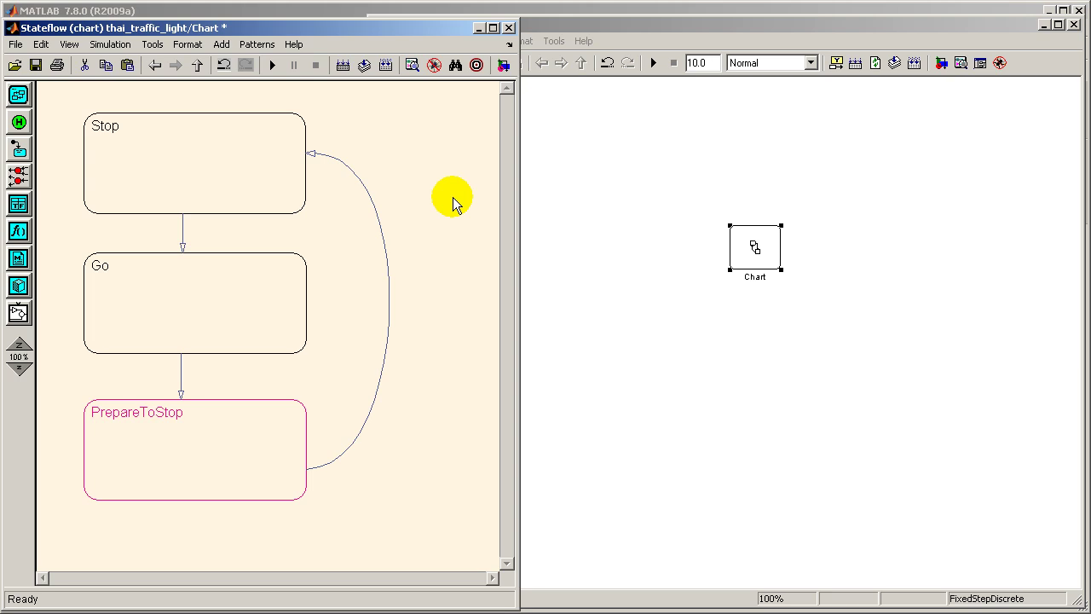
Add a uint8 output to Simulink named red_led.
left_click(220, 45)
mouse_move(245, 79)
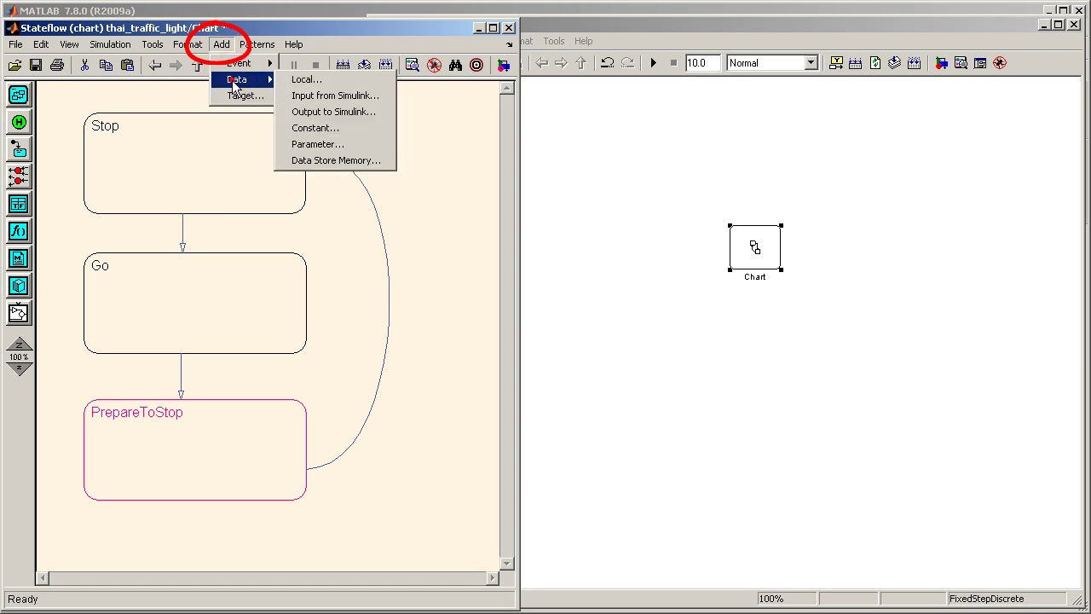
left_click(349, 113)
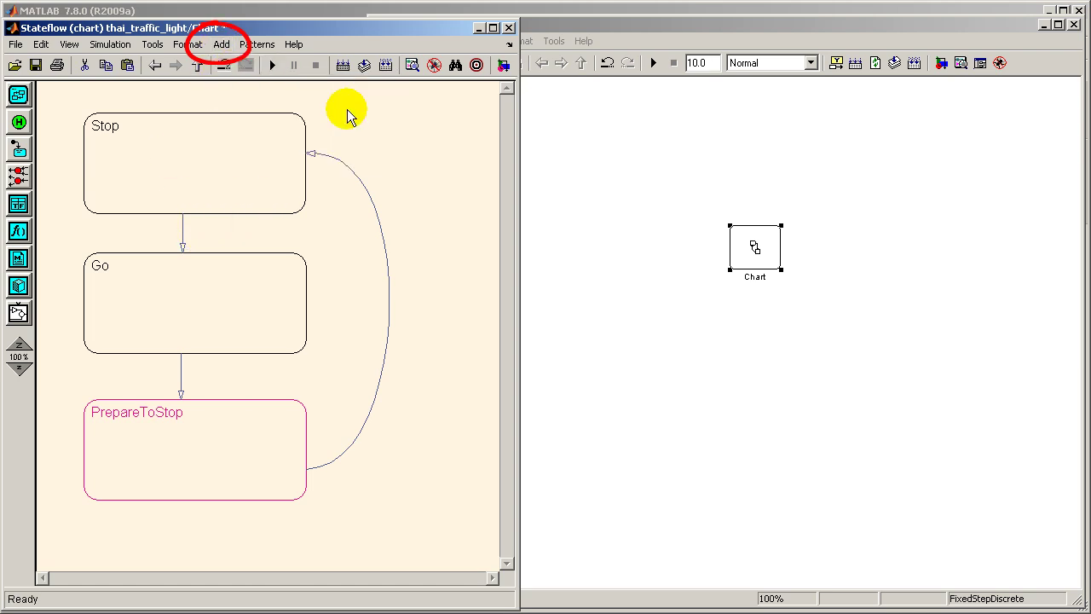
double_click(392, 226)
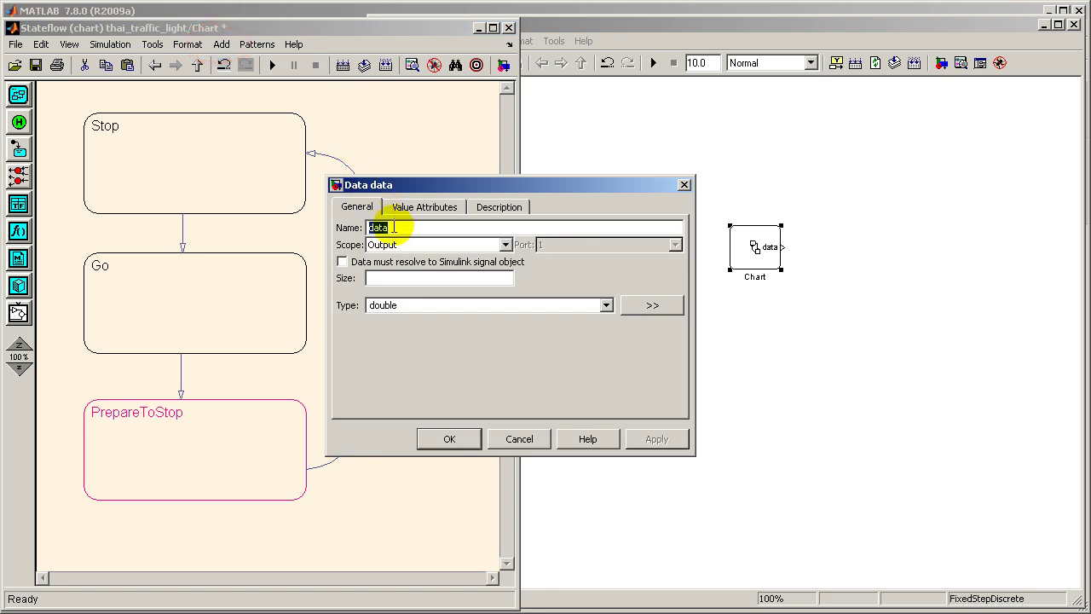
type("red_led")
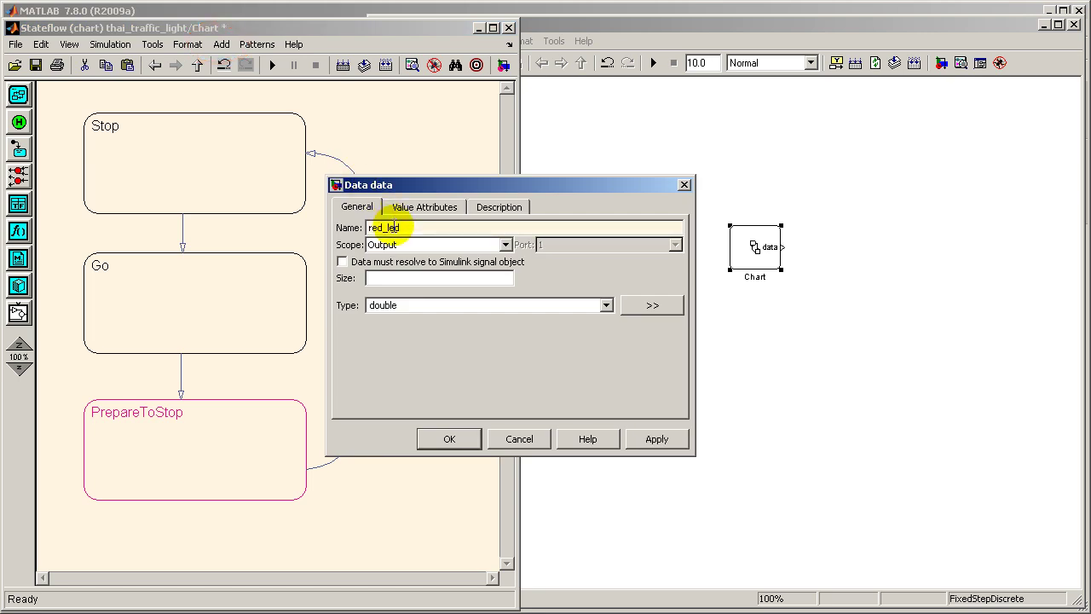
left_click(606, 305)
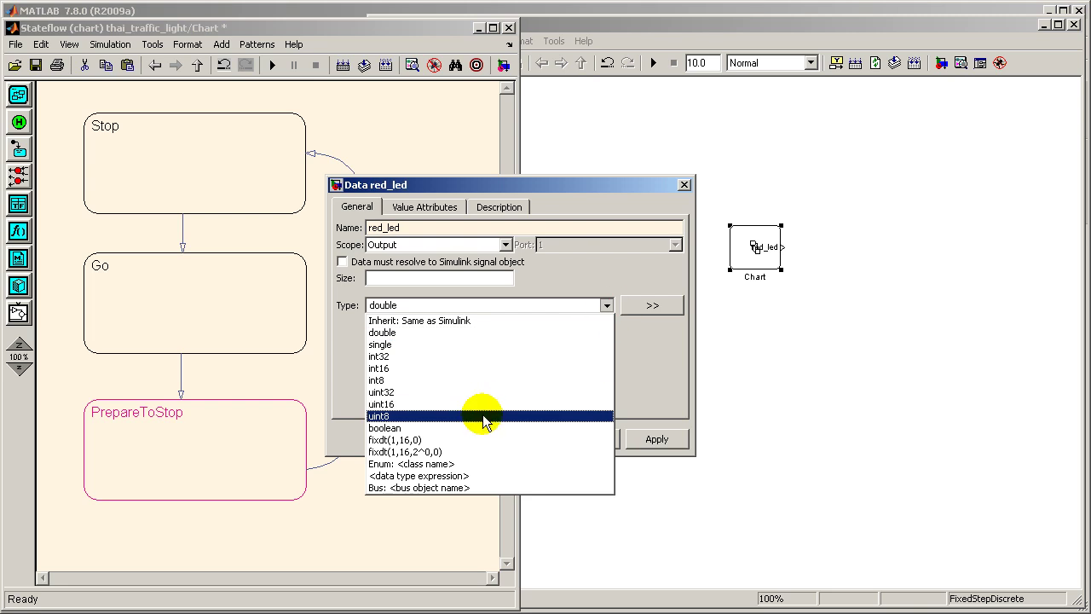
left_click(483, 416)
left_click(475, 439)
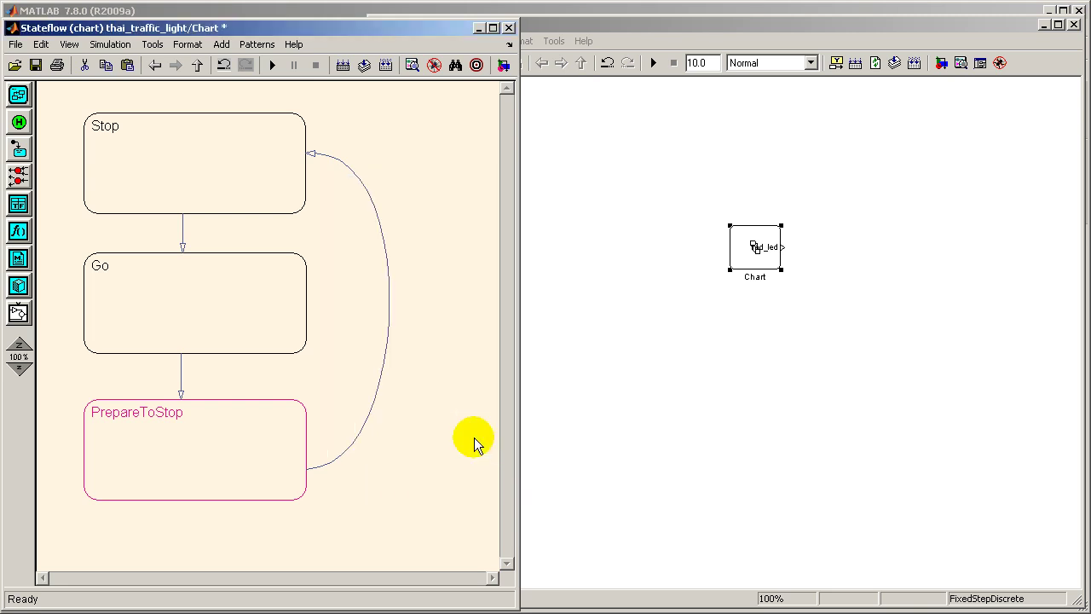
Enlarge and reposition the Chart block so its red_led port shows.
left_click(729, 273)
left_click(728, 272)
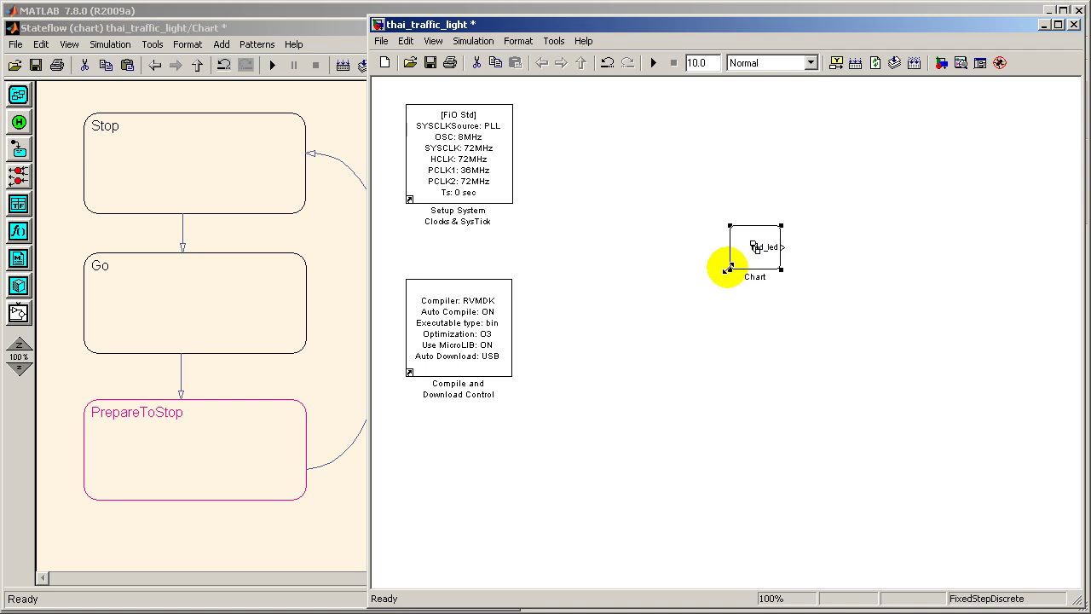
left_click_drag(729, 273, 594, 356)
left_click_drag(706, 326, 698, 262)
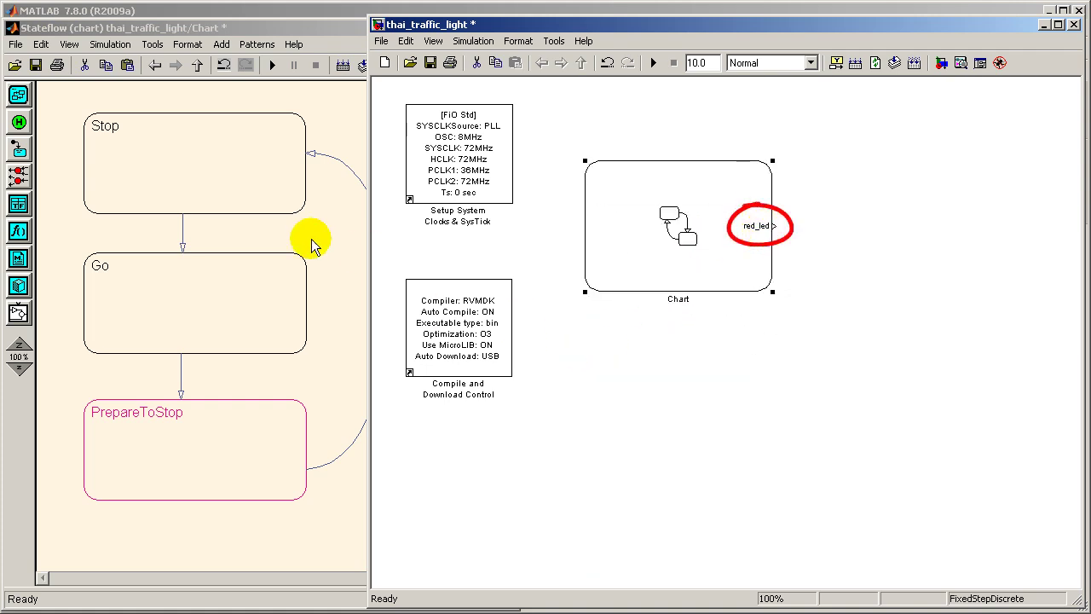
left_click(324, 128)
Add a second output to Simulink named yellow_led and choose its data type.
left_click(220, 44)
mouse_move(230, 83)
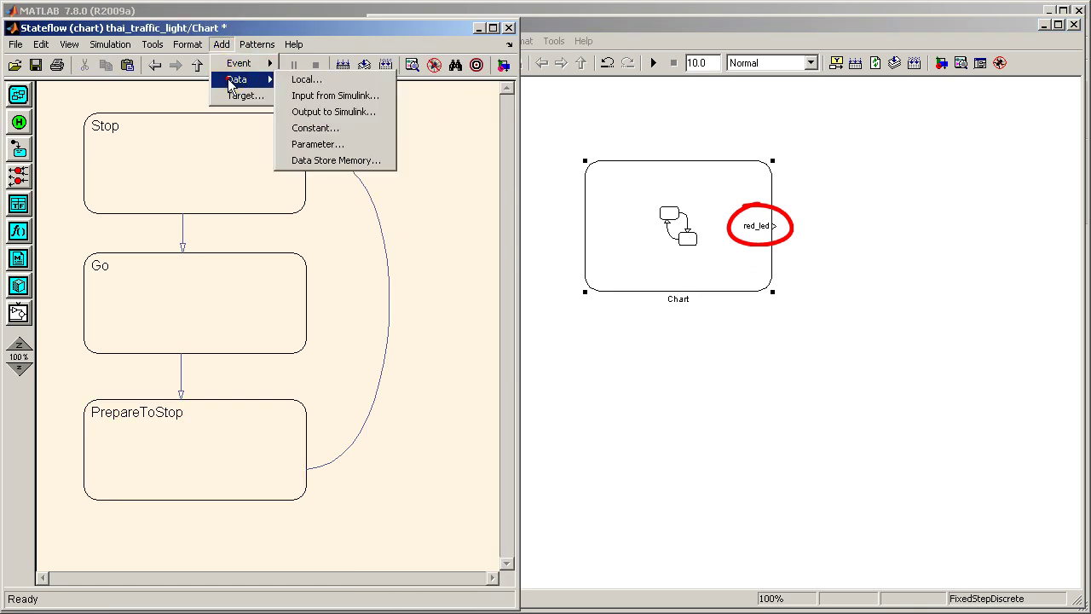
left_click(333, 112)
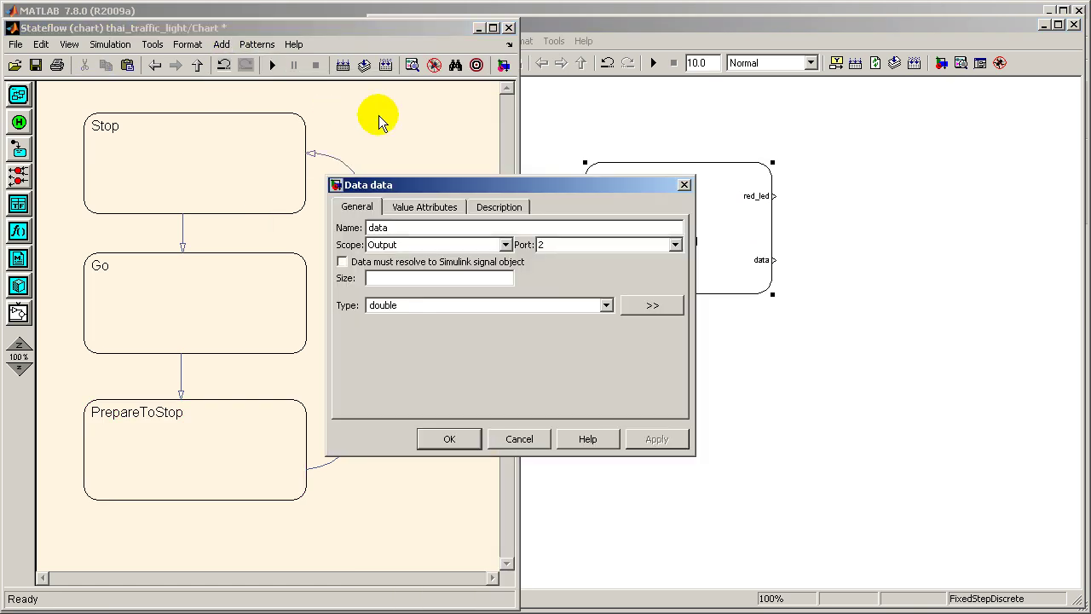
double_click(377, 227)
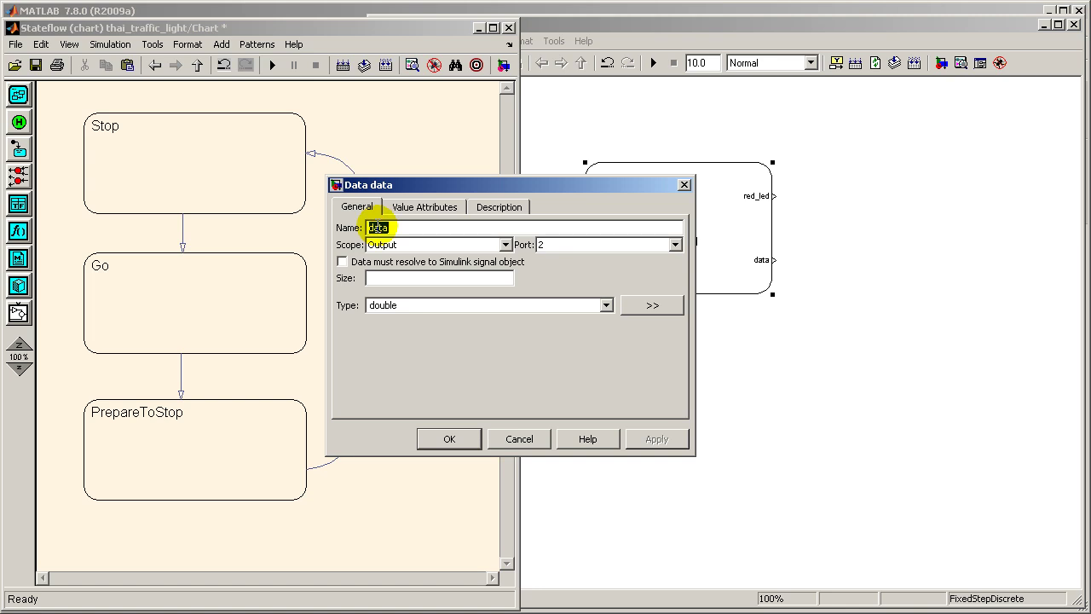
type("yl")
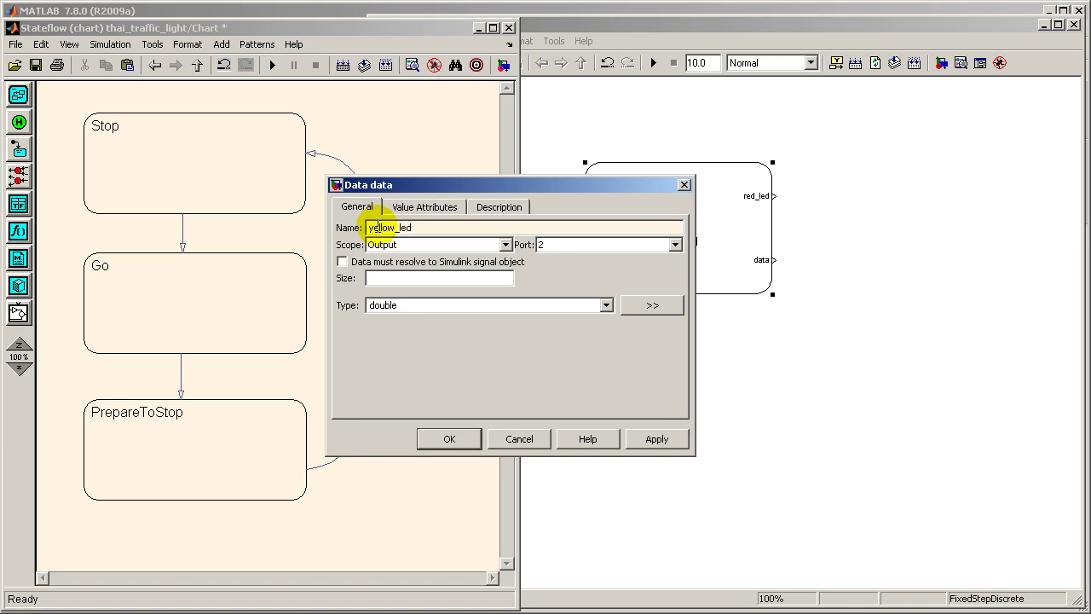
left_click(606, 304)
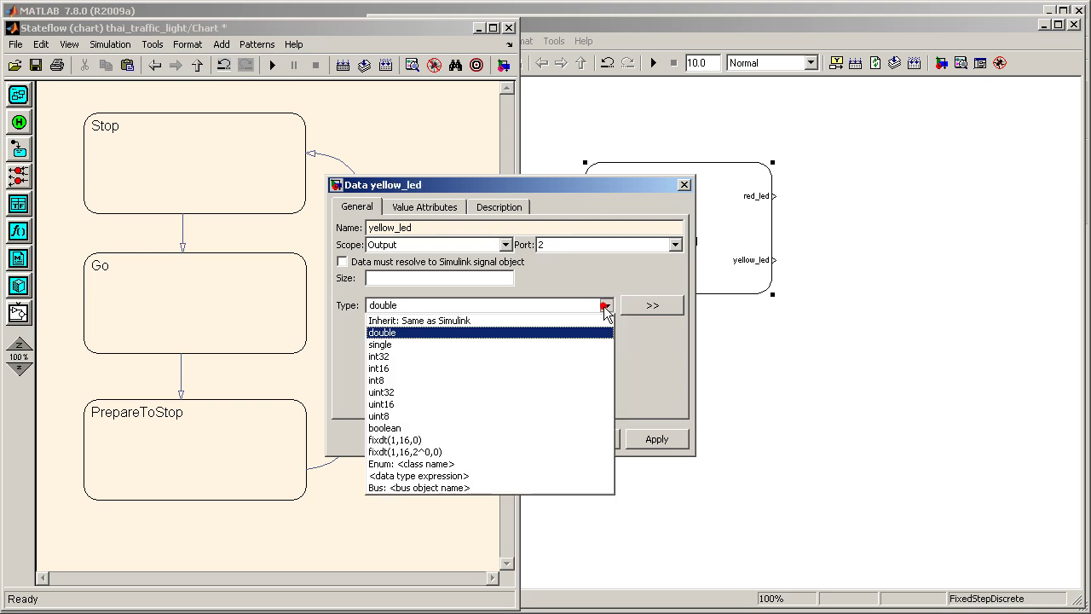
left_click(465, 416)
left_click(470, 440)
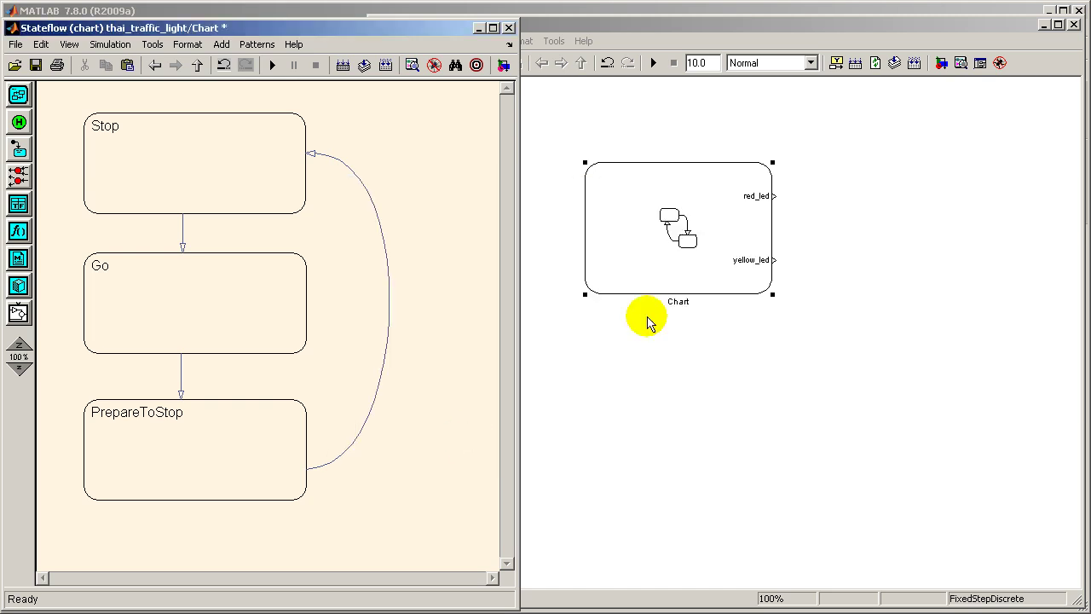
Add a uint8 output named green_led, then shift the Chart block right and down.
left_click(221, 43)
mouse_move(240, 79)
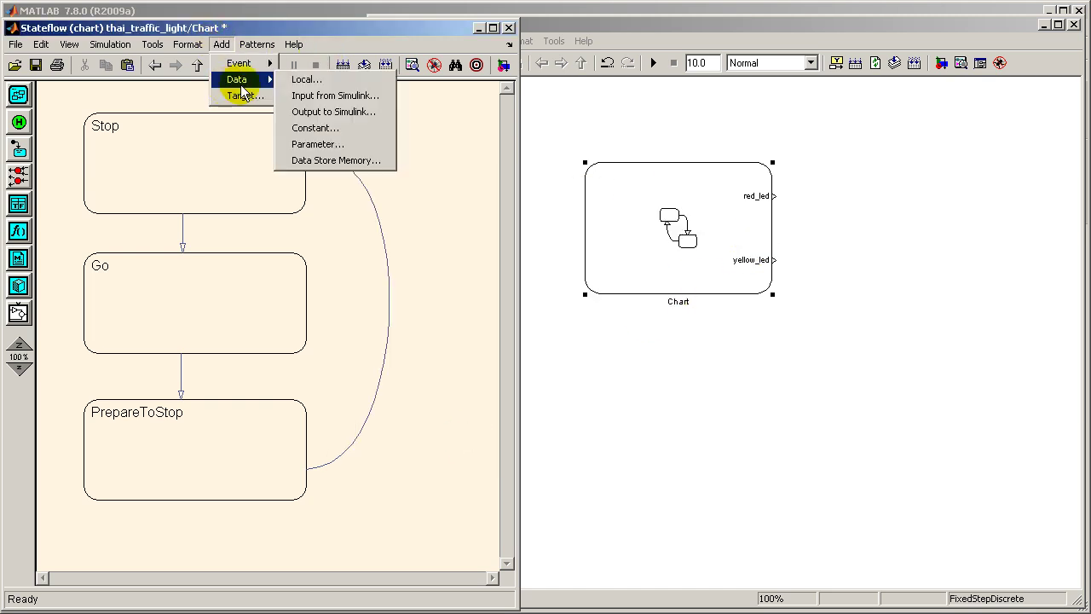
left_click(370, 113)
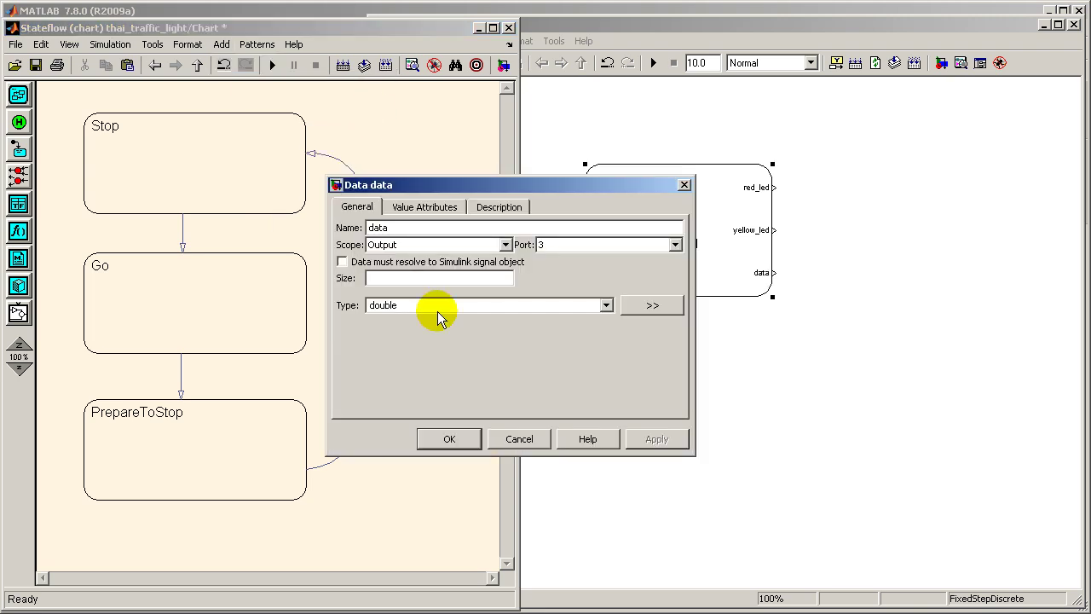
double_click(418, 229)
type("green_led")
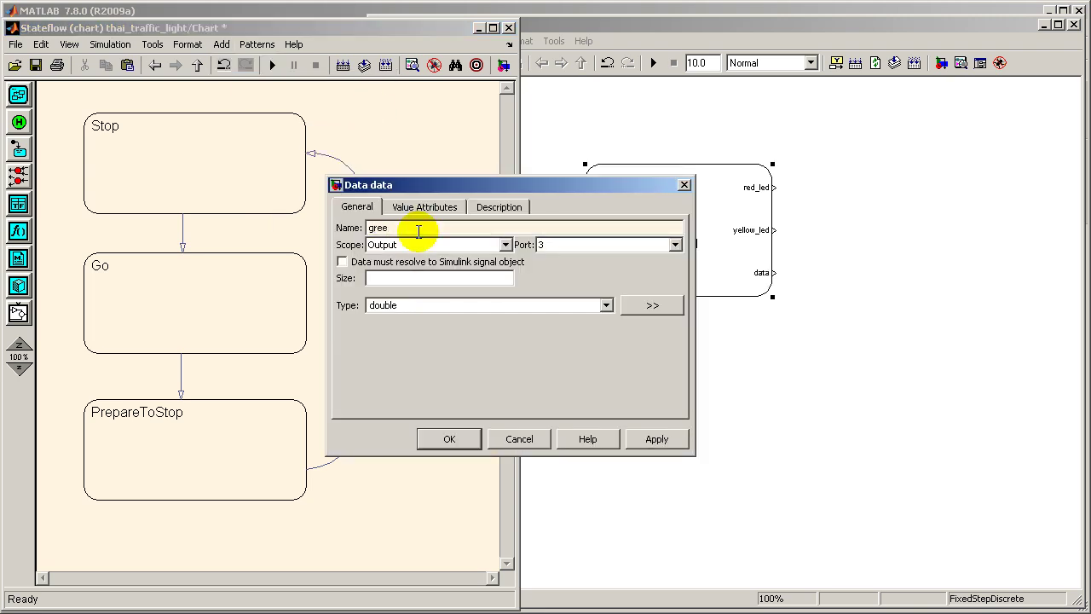
left_click(606, 304)
left_click(433, 416)
left_click(450, 439)
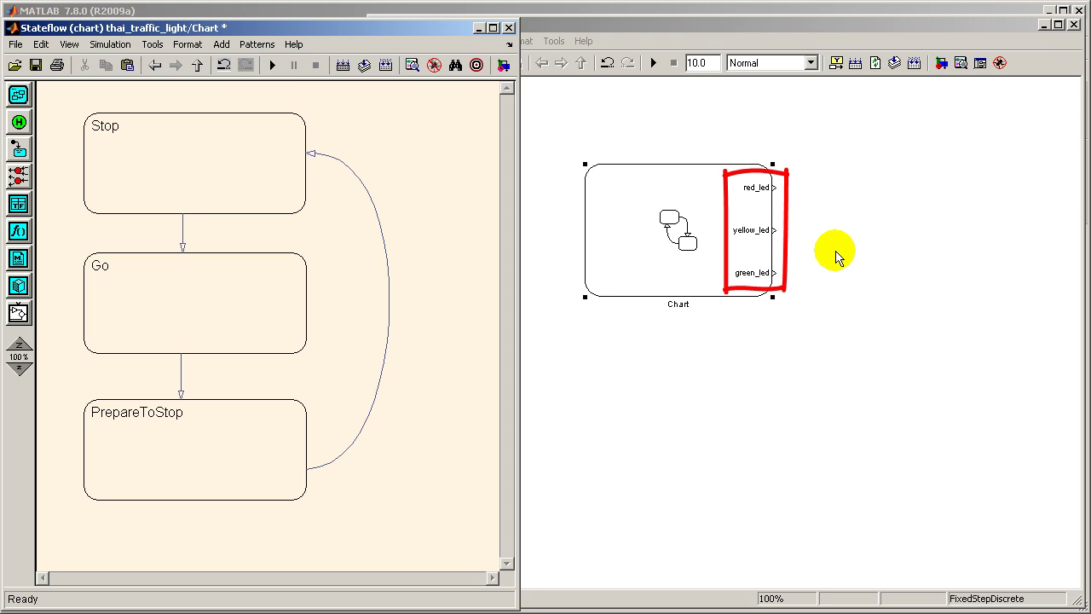
left_click_drag(710, 248, 762, 270)
Add an input event from Simulink named tick with a rising trigger.
left_click(221, 44)
mouse_move(230, 80)
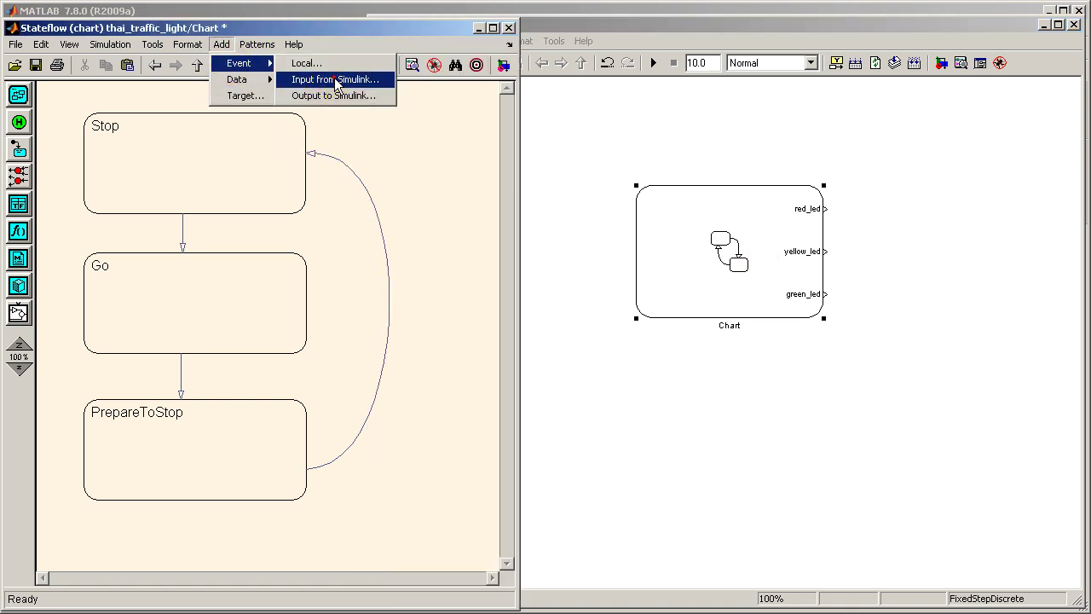
left_click(335, 79)
double_click(414, 206)
type("tick")
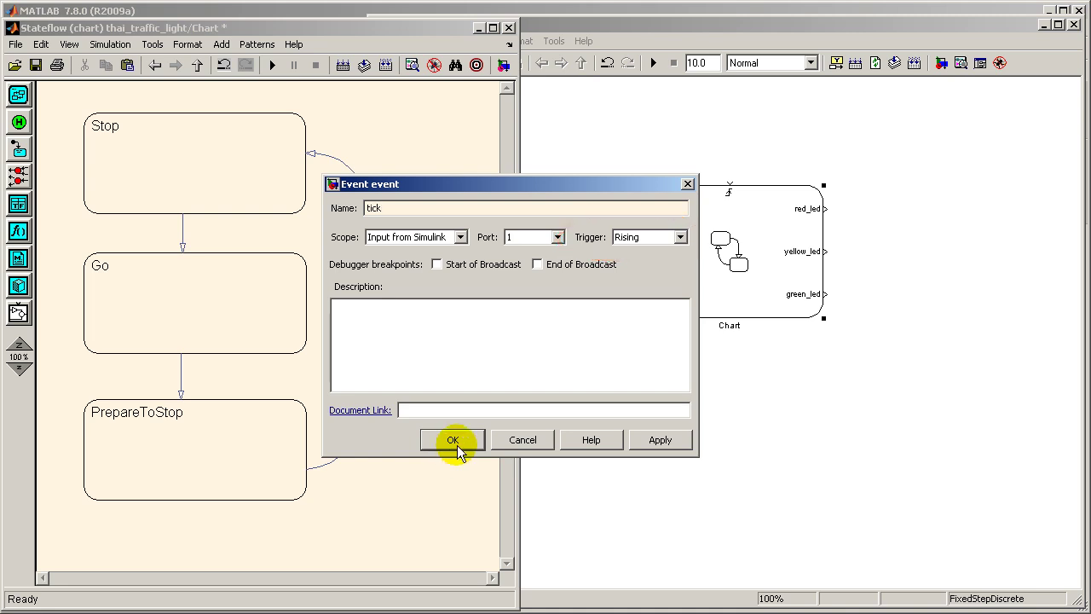
left_click(457, 445)
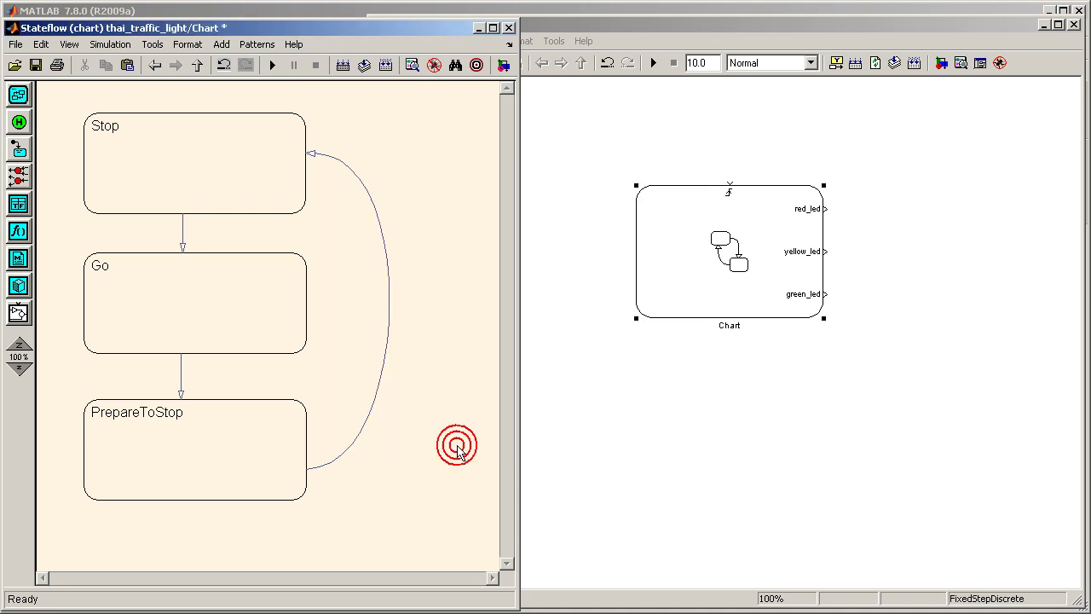
Nudge the Chart block down and right, then save thai_traffic_light.
left_click(652, 127)
left_click_drag(722, 234, 739, 260)
left_click(430, 62)
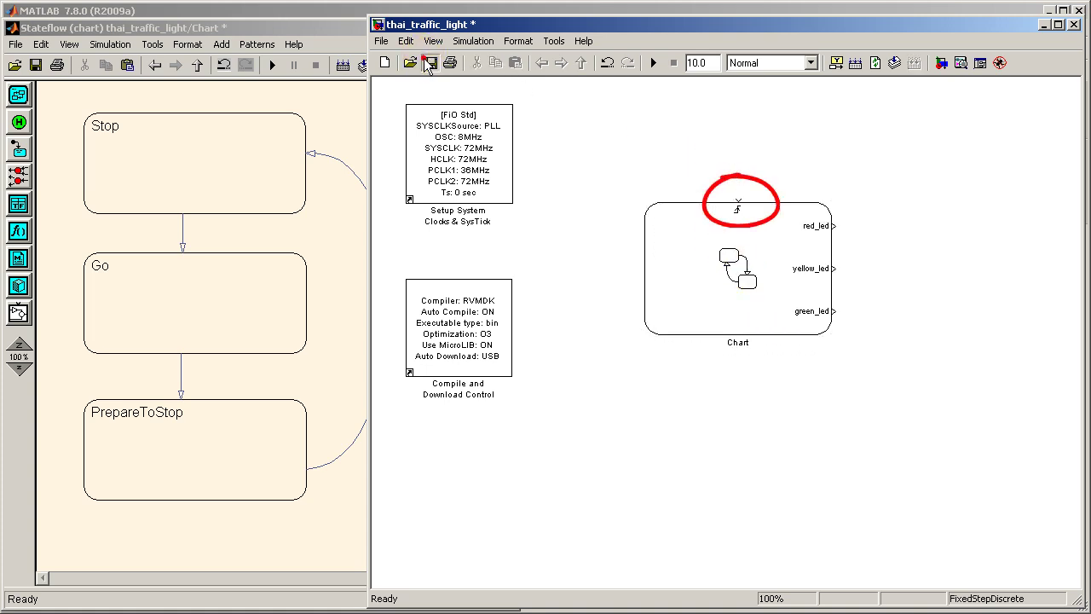
left_click(675, 93)
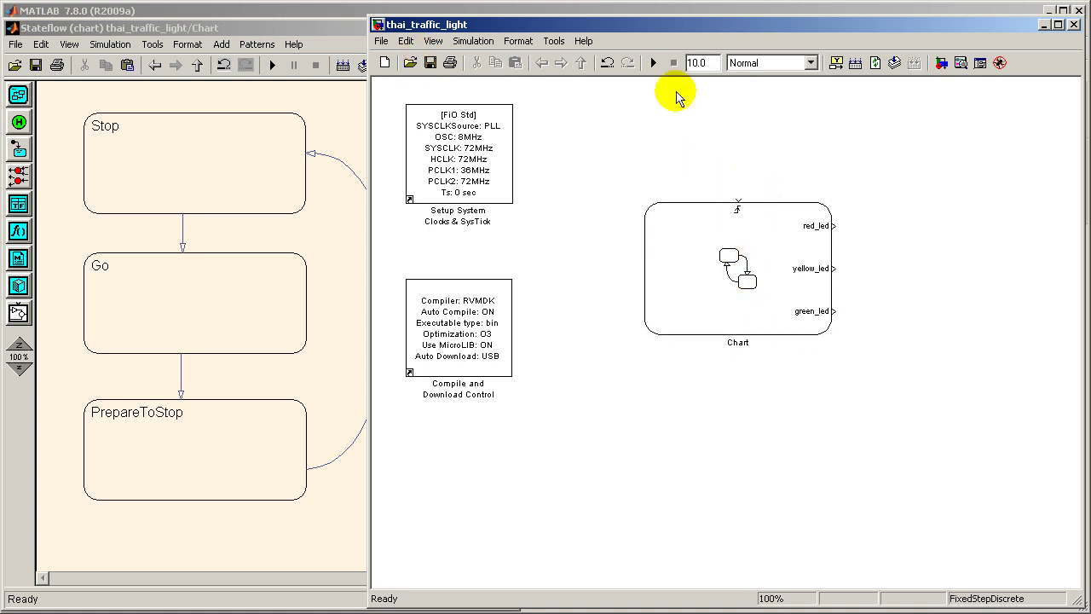
Drag a Pulse Generator from Simulink Sources, name it Tick Generator, and wire it to the Chart's trigger.
left_click(941, 63)
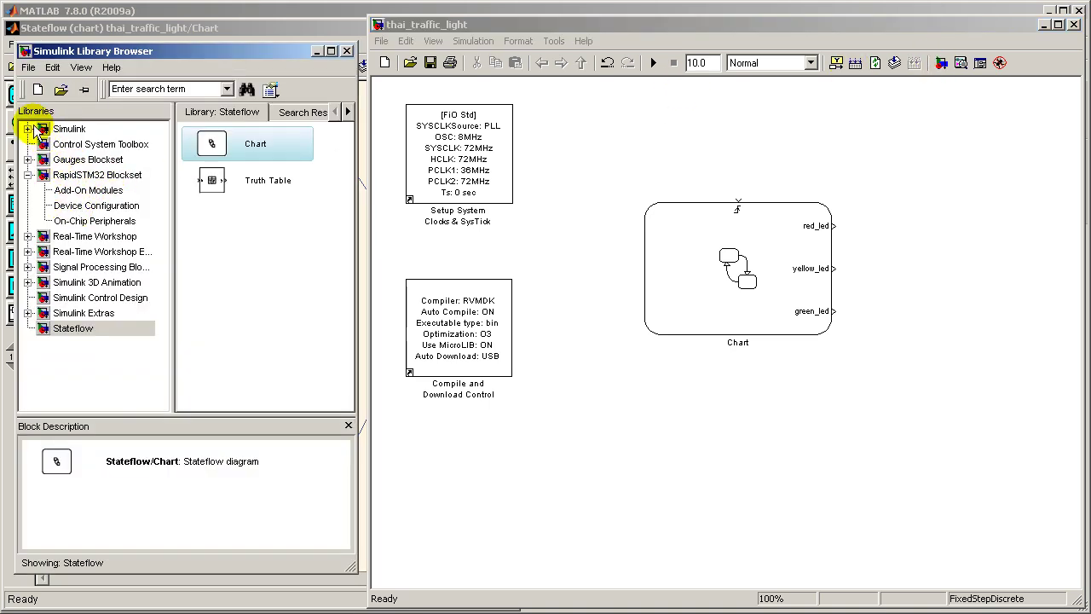
left_click(28, 129)
left_click(72, 343)
left_click(271, 354)
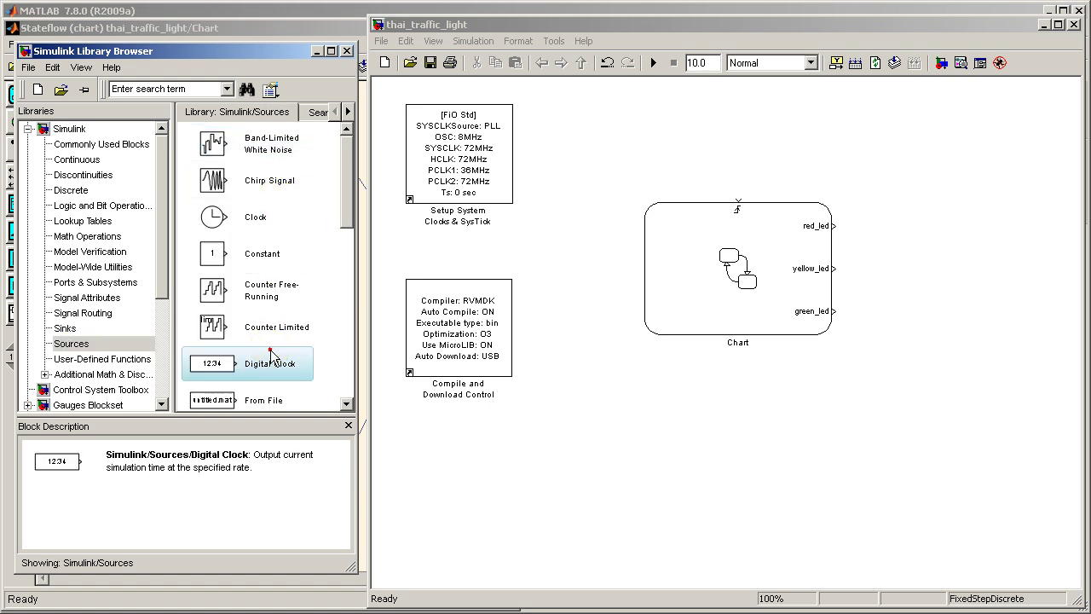
scroll(271, 353, "down", 3)
left_click_drag(226, 243, 622, 129)
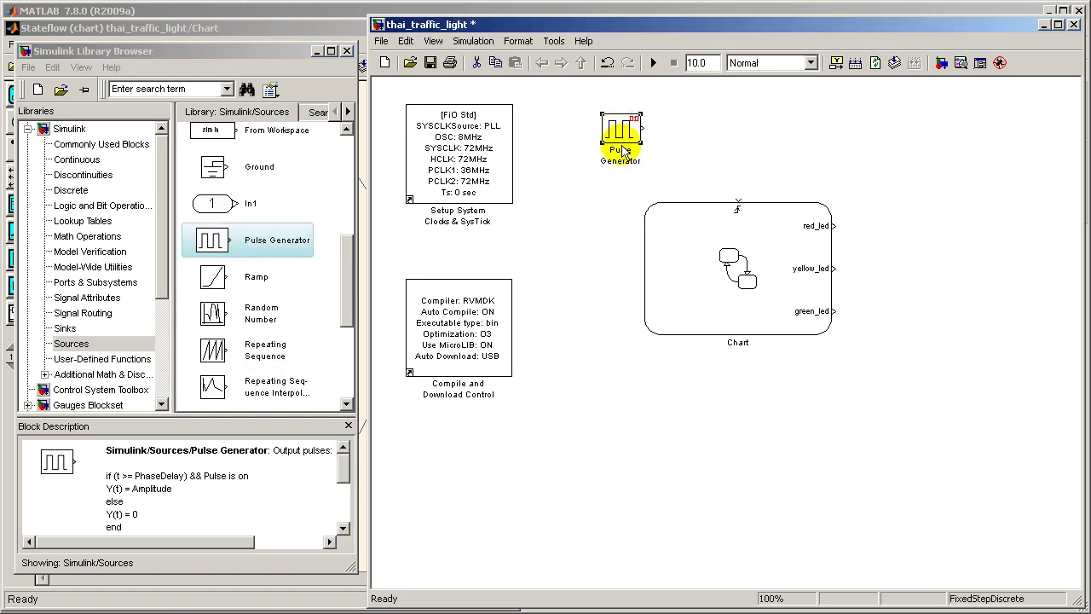
type("Tick")
left_click(718, 131)
left_click_drag(643, 129, 737, 198)
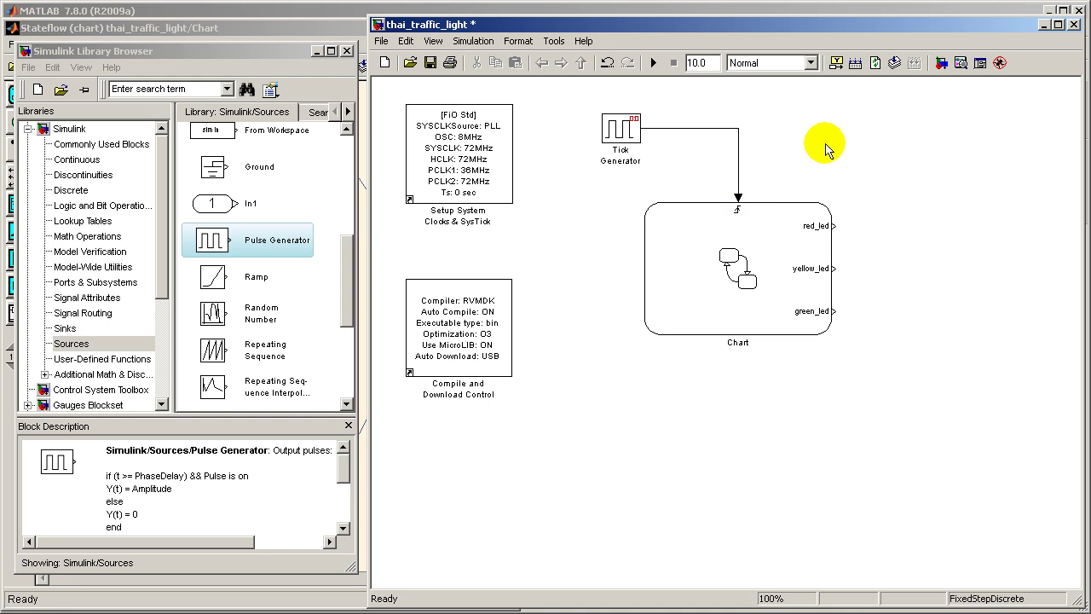
Set the Tick Generator's period to 0.04 s and its pulse width to 5%.
double_click(622, 128)
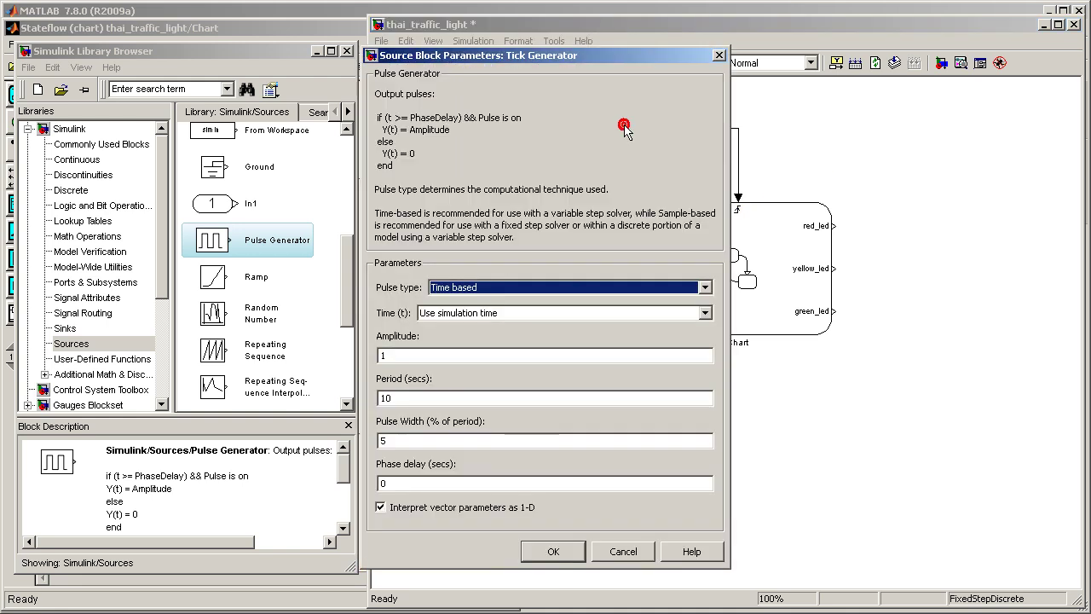
double_click(440, 399)
type("0.04")
double_click(436, 438)
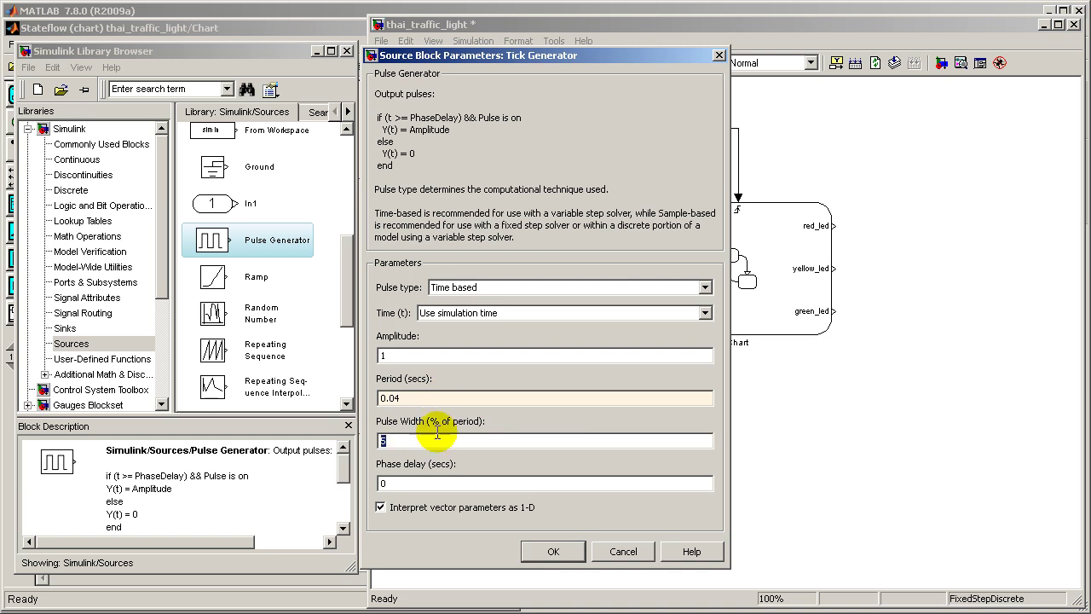
type("5")
left_click(550, 551)
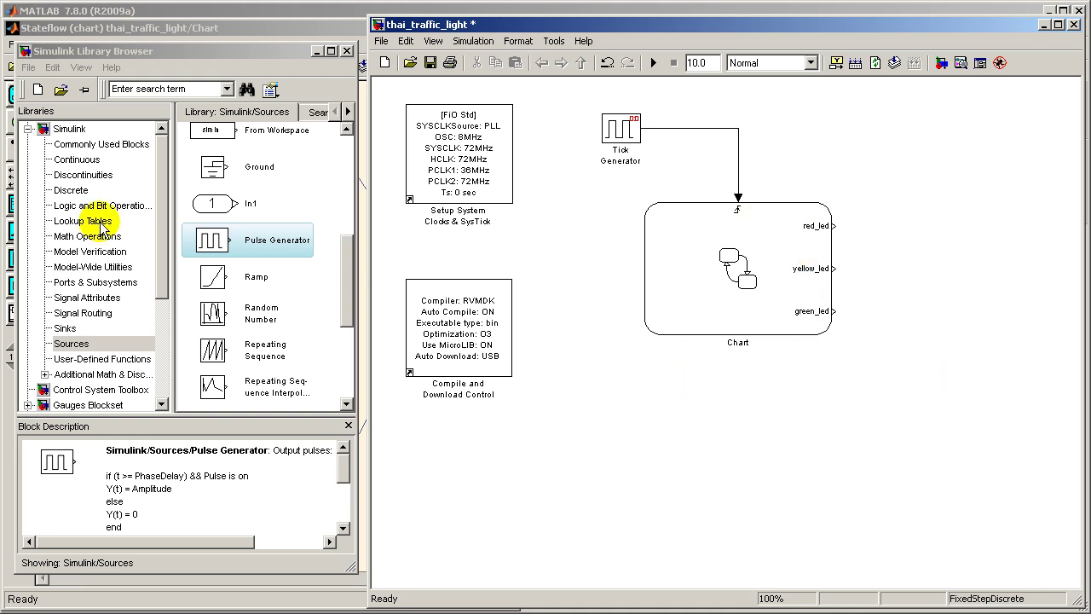
Place a Scope from Sinks right of the Chart with 3 axes and unlimited data points.
left_click(66, 329)
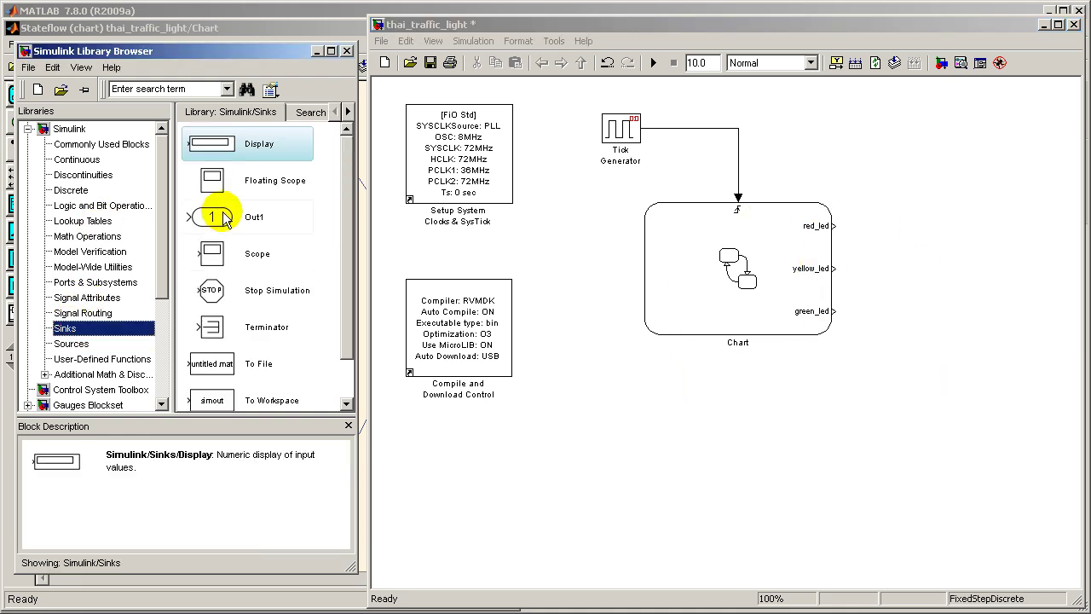
left_click(223, 267)
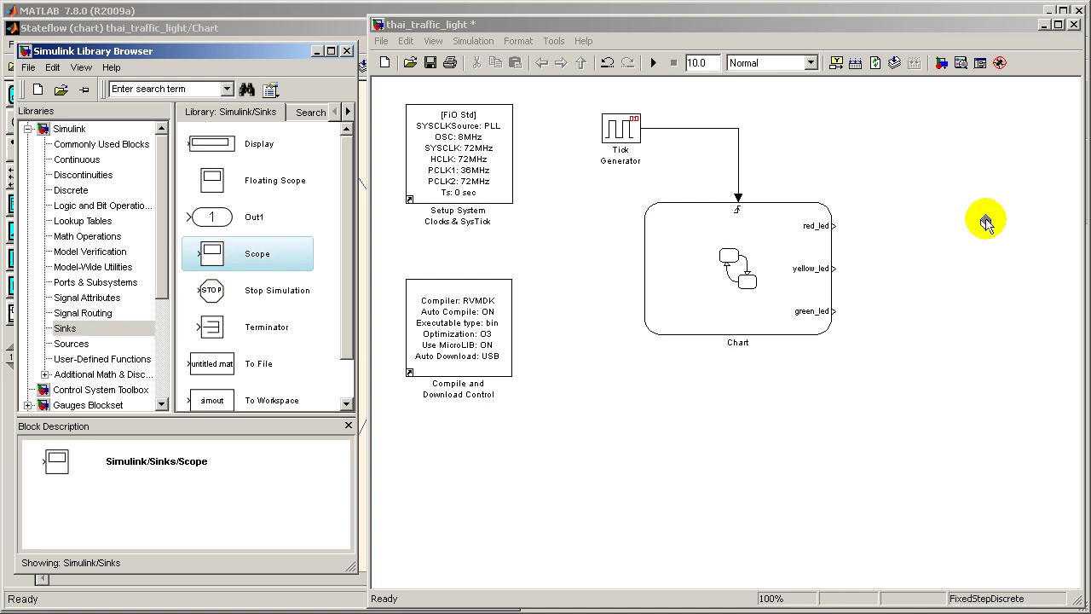
left_click_drag(986, 222, 942, 326)
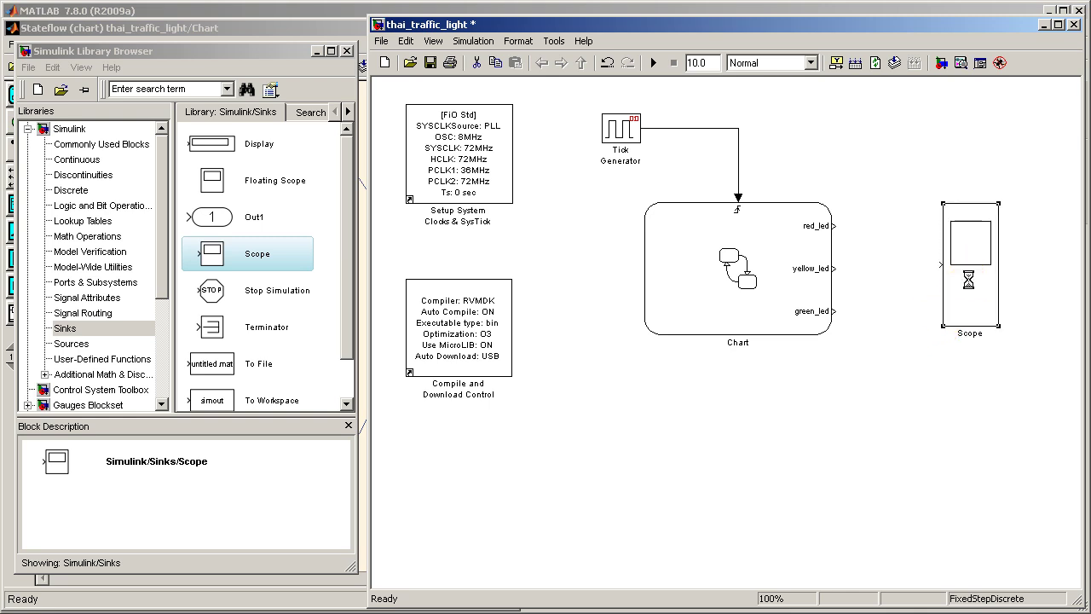
double_click(969, 287)
left_click(440, 212)
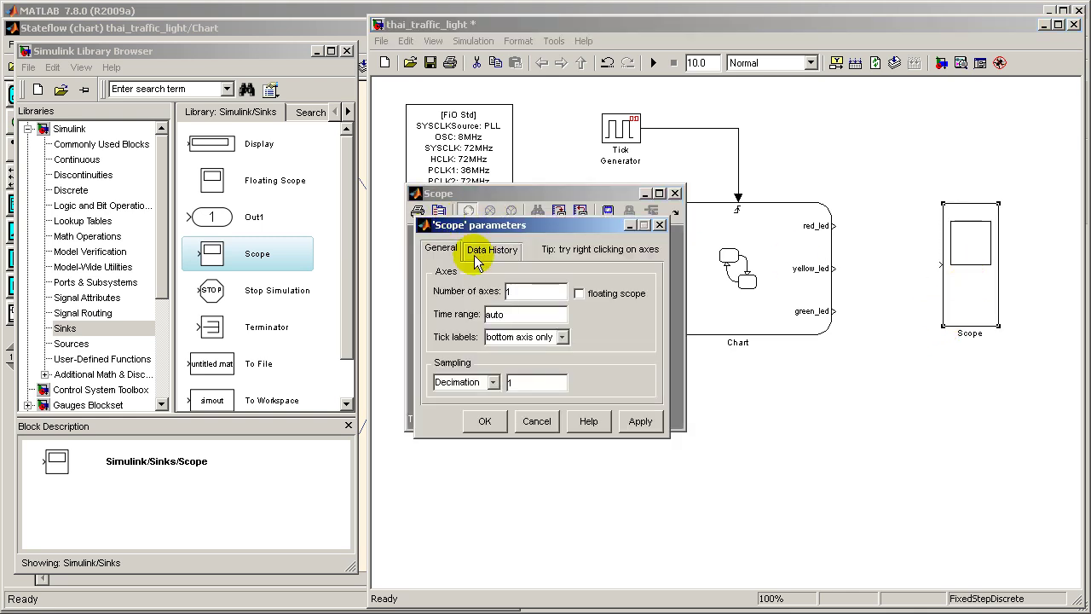
left_click(505, 291)
type("3")
left_click(492, 248)
left_click(432, 280)
left_click(484, 422)
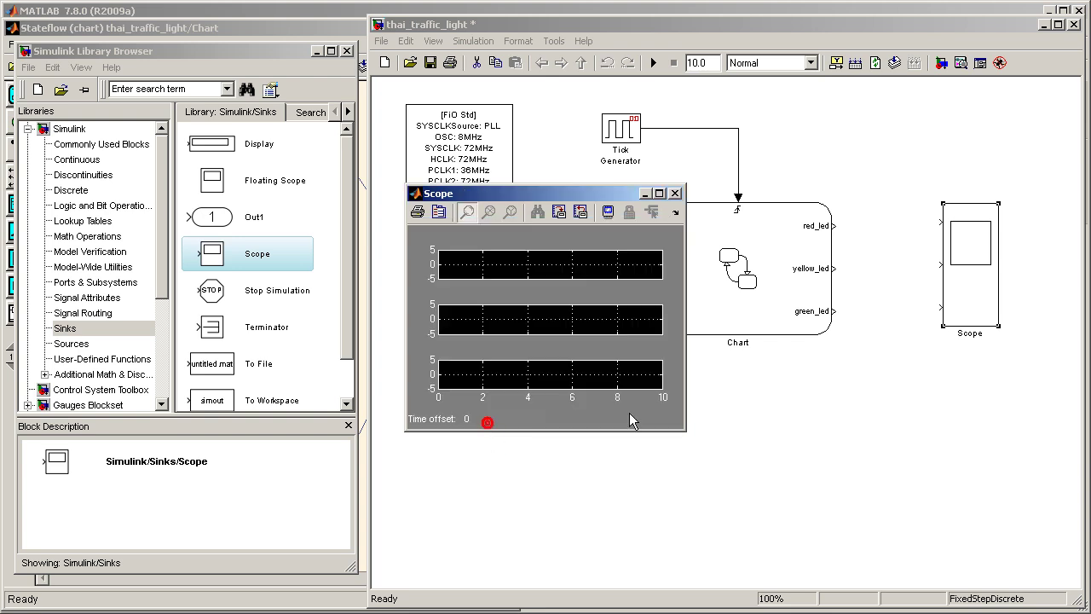
Connect the Chart's red_led, yellow_led and green_led outputs to the Scope and save the model.
left_click(780, 281, "ctrl")
left_click(974, 282, "ctrl")
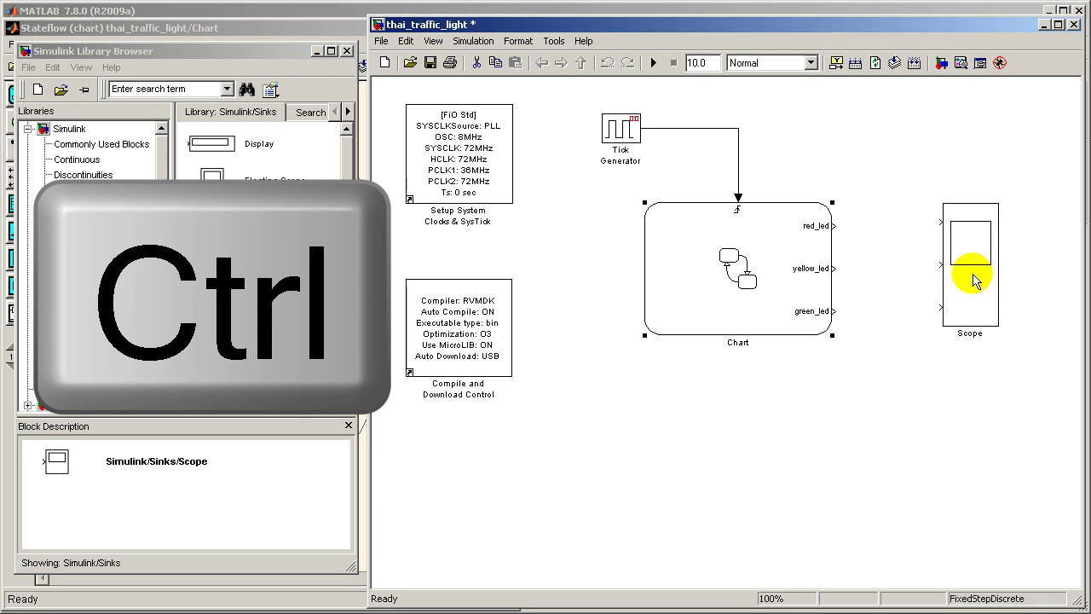
left_click_drag(972, 279, 973, 283)
left_click(926, 378)
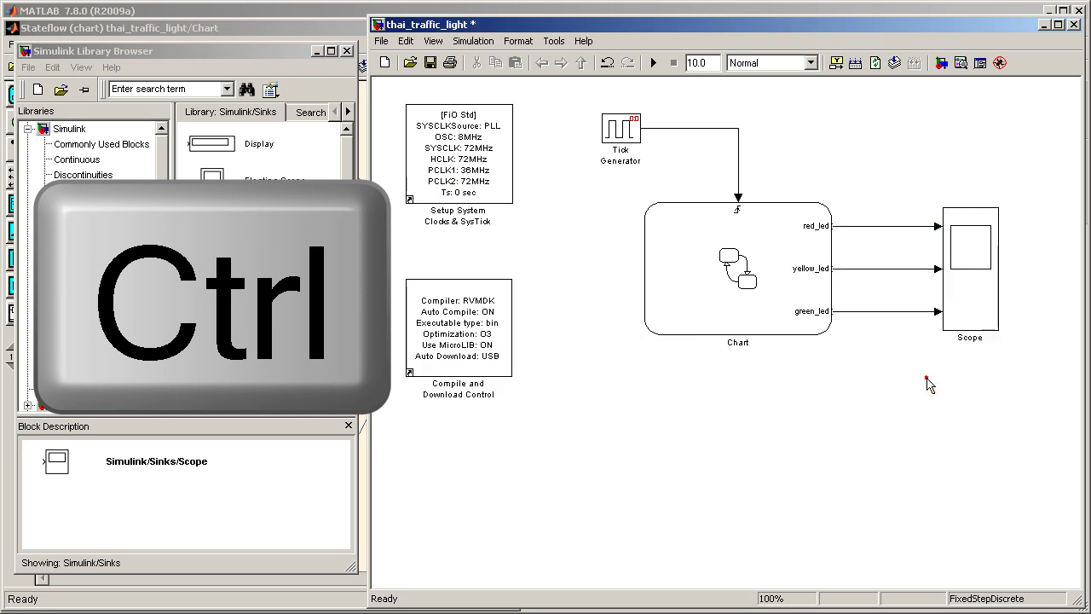
left_click(433, 66)
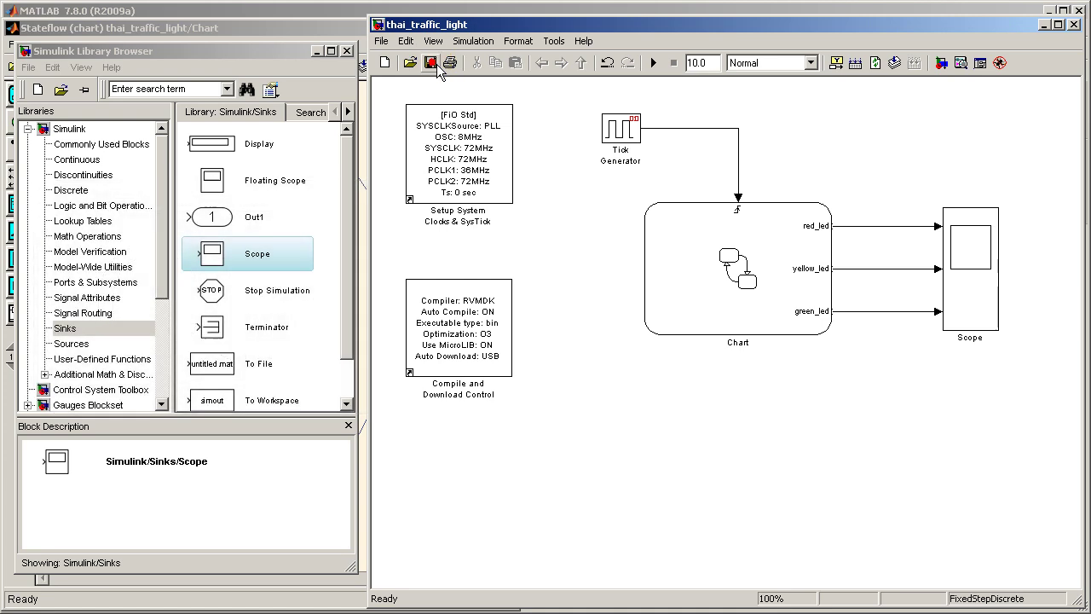
Add an LED block from RapidSTM32 Add-On Modules and name it Red Light.
left_click(81, 344)
scroll(90, 345, "down", 4)
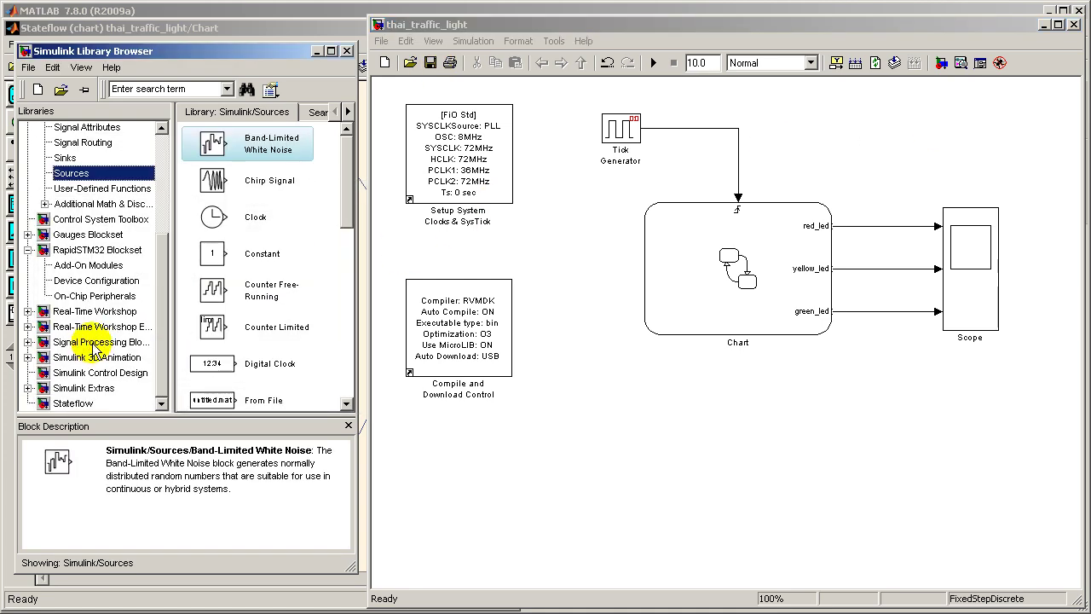
left_click(89, 265)
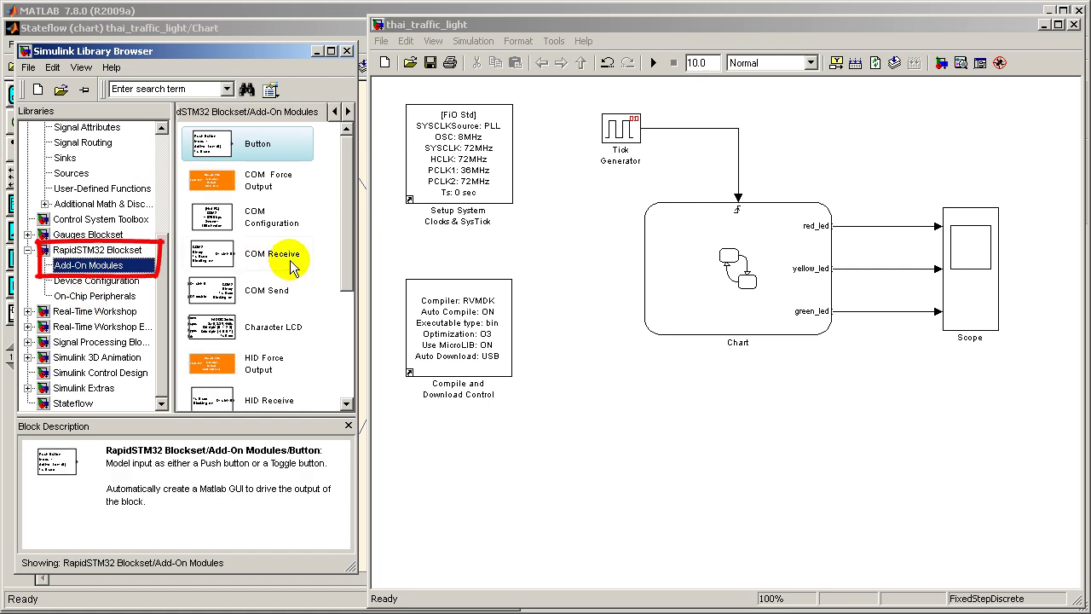
left_click(277, 338)
scroll(276, 337, "down", 3)
left_click(256, 281)
mouse_move(206, 281)
left_mouse_down()
mouse_move(839, 415)
mouse_move(989, 375)
mouse_move(986, 403)
left_mouse_up()
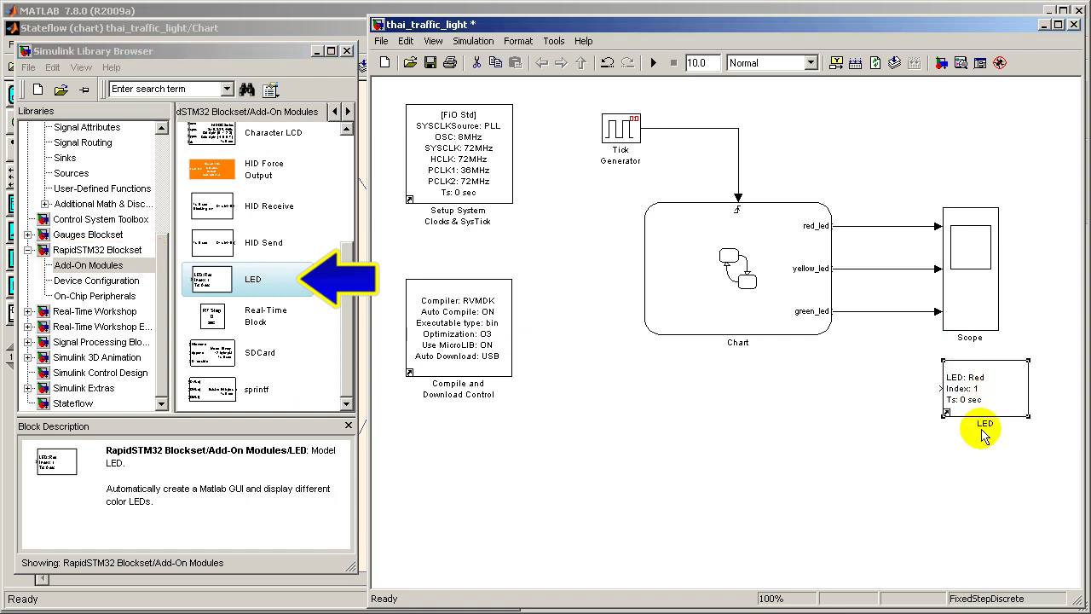
double_click(985, 423)
type("Red Light")
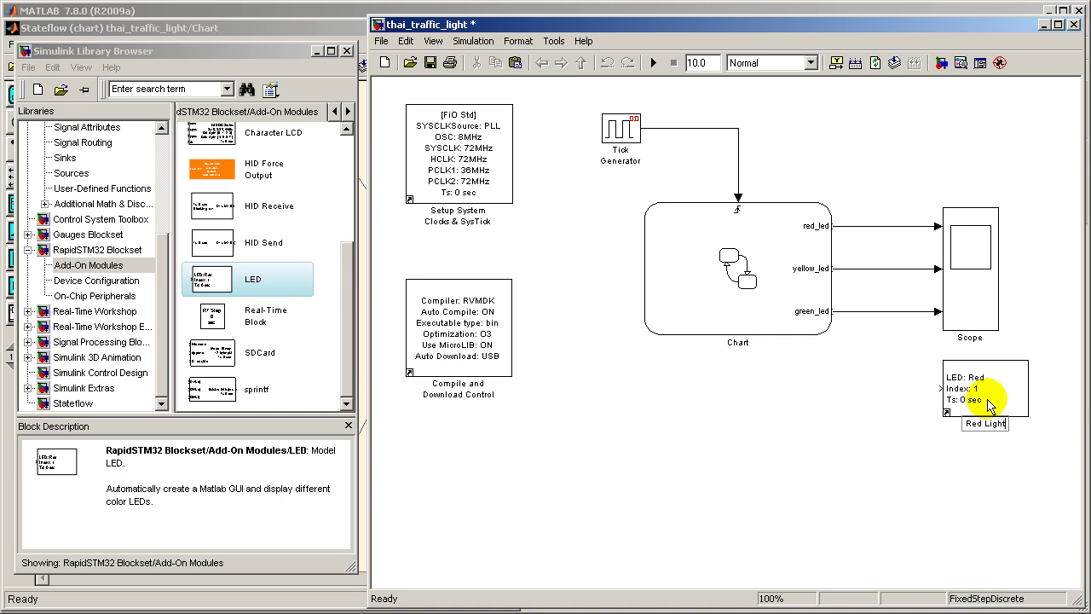
left_click(913, 511)
Copy the LED block below and set the copy to index 2 with Yellow colour.
left_click_drag(961, 396, 965, 552)
double_click(958, 467)
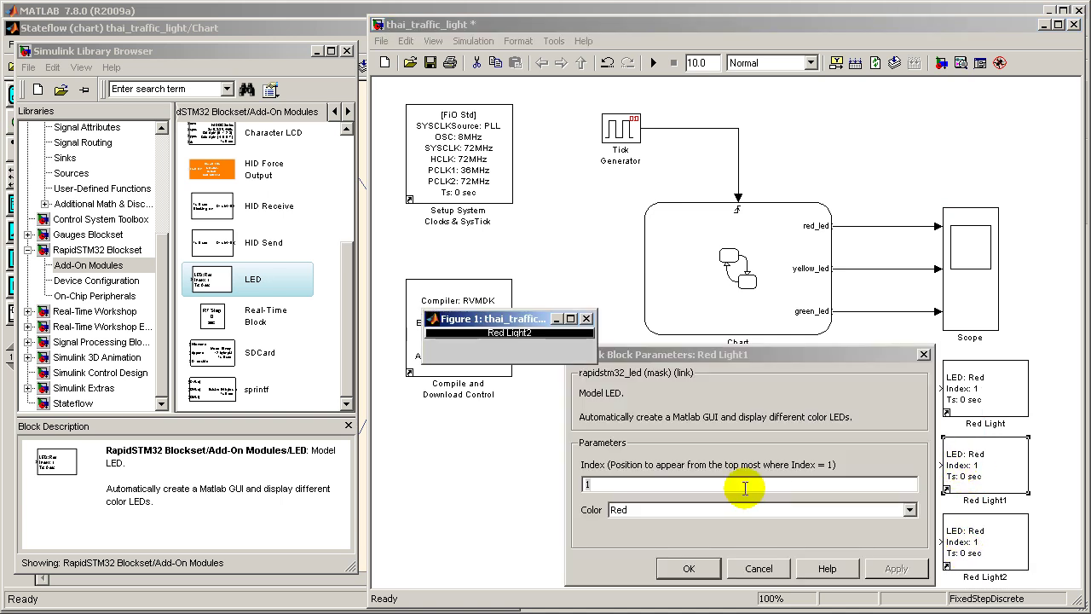
left_click(737, 488)
key("BackSpace")
type("2")
left_click(697, 508)
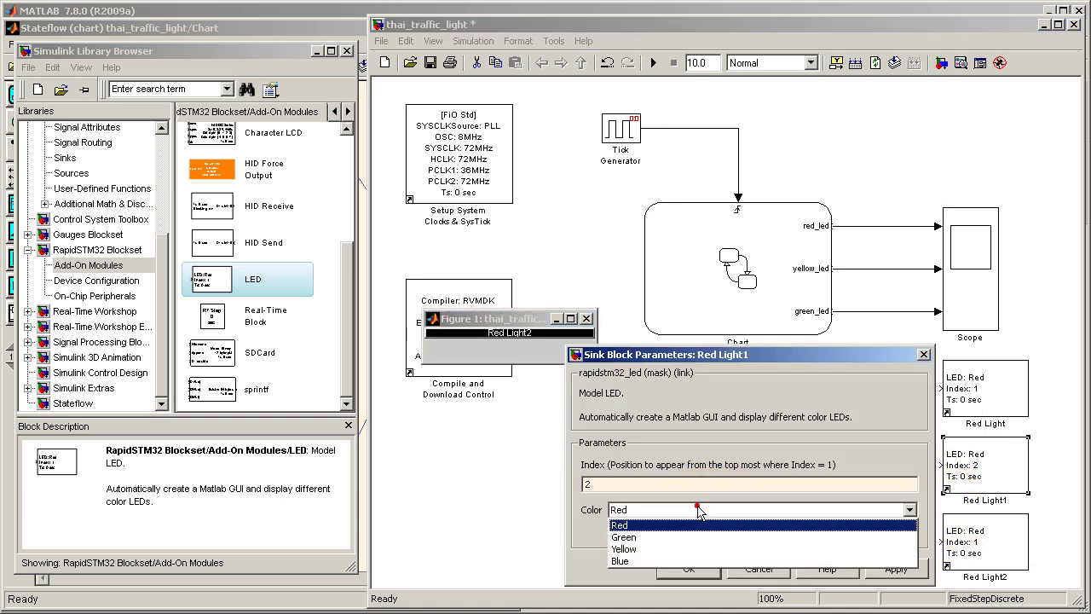
left_click(693, 548)
left_click(685, 564)
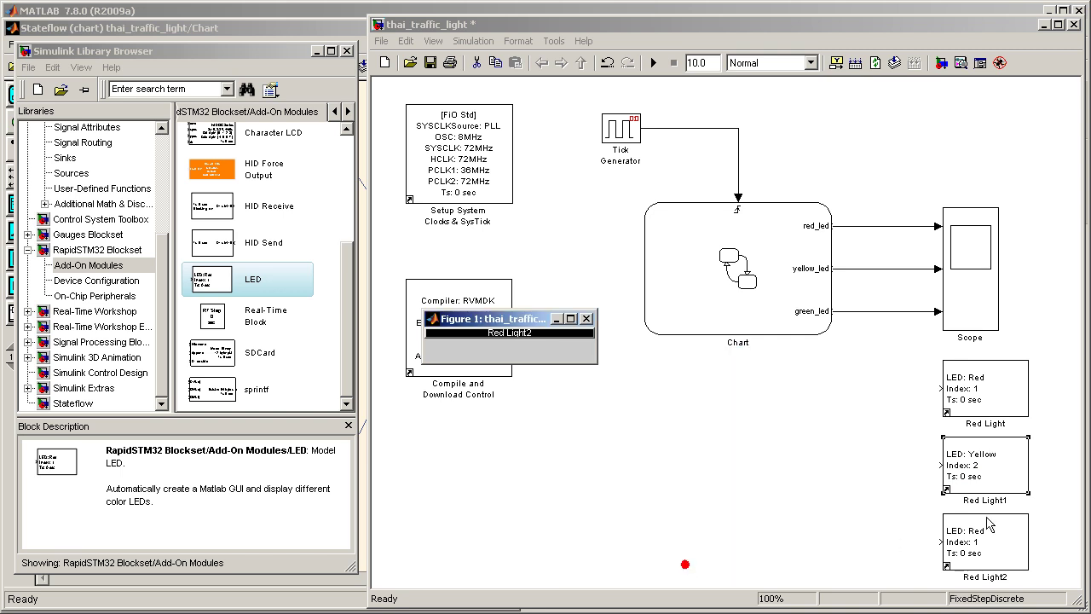
Rename the second and third LED blocks Yellow Light and Green Light.
left_click(986, 501)
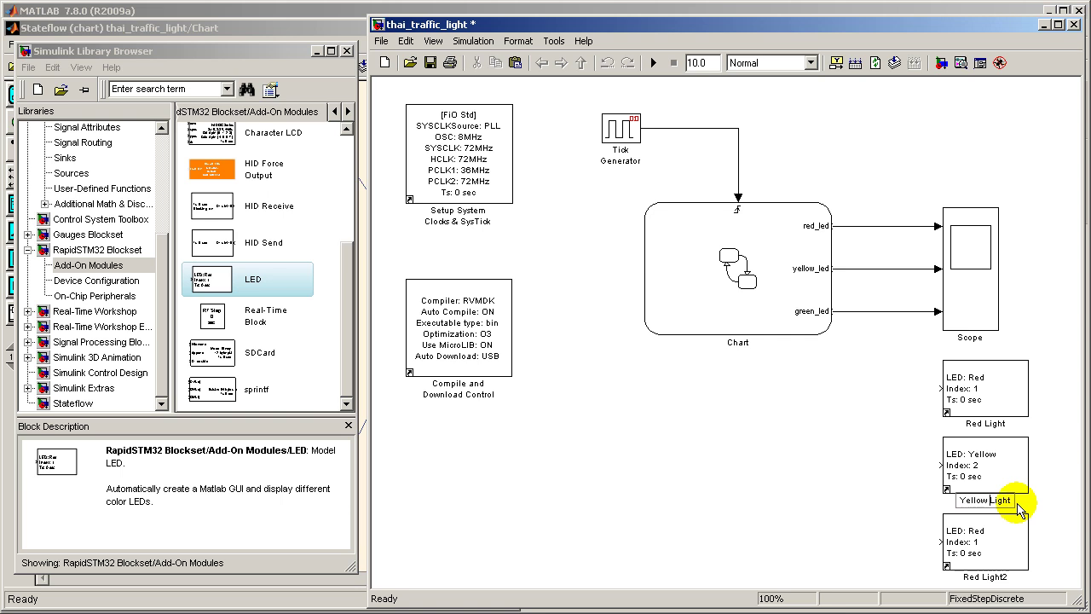
left_click(987, 577)
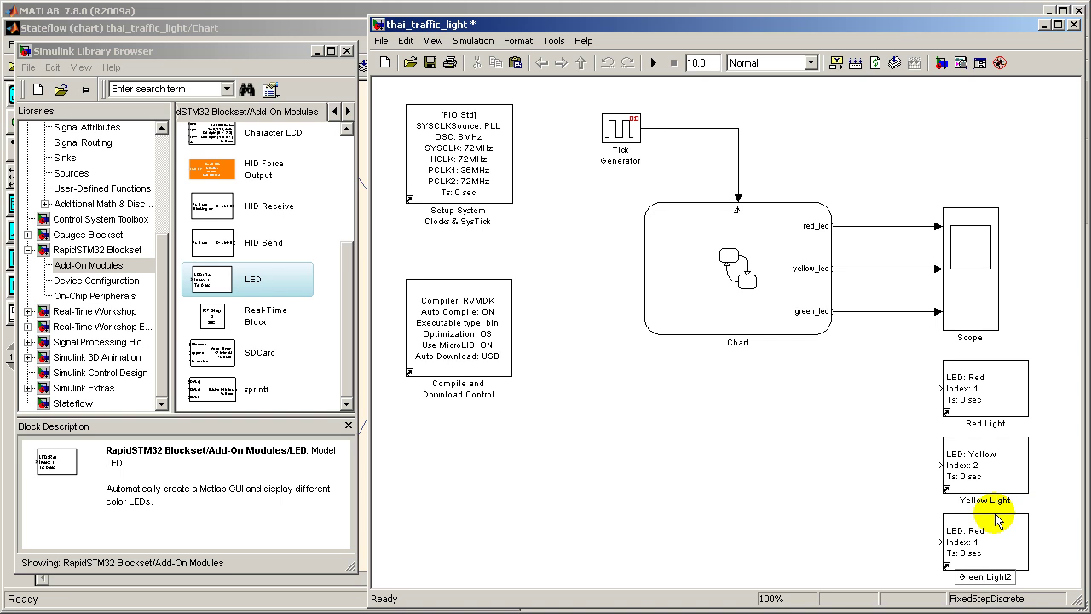
type("Green Light")
left_click(973, 530)
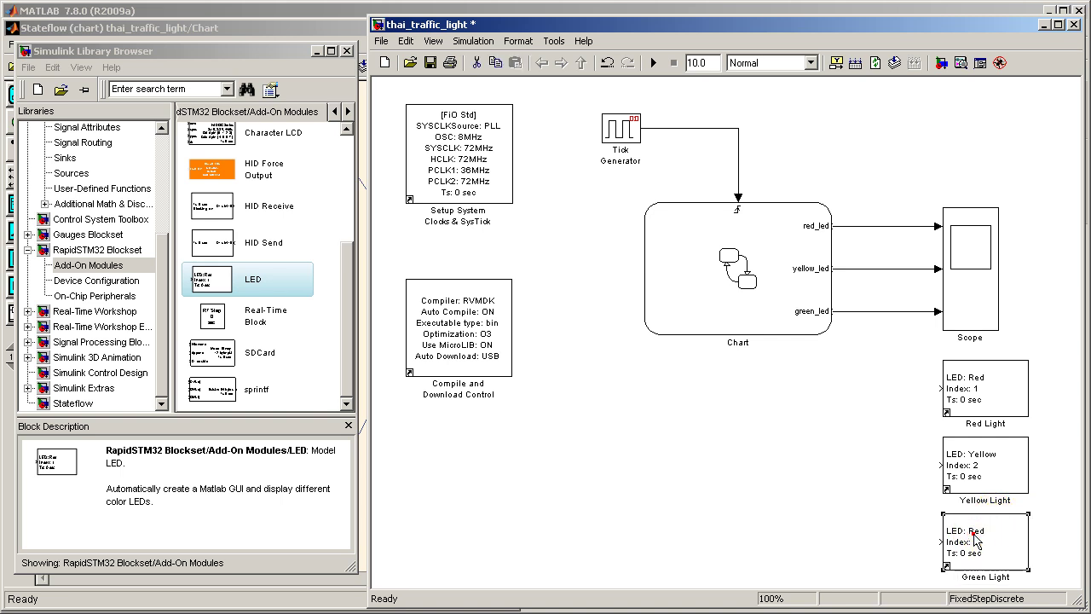
double_click(976, 540)
left_click_drag(486, 318, 181, 171)
Set Green Light to index 3 with Green colour.
double_click(483, 326)
type("3")
left_click(482, 351)
left_click(469, 381)
left_click(483, 410)
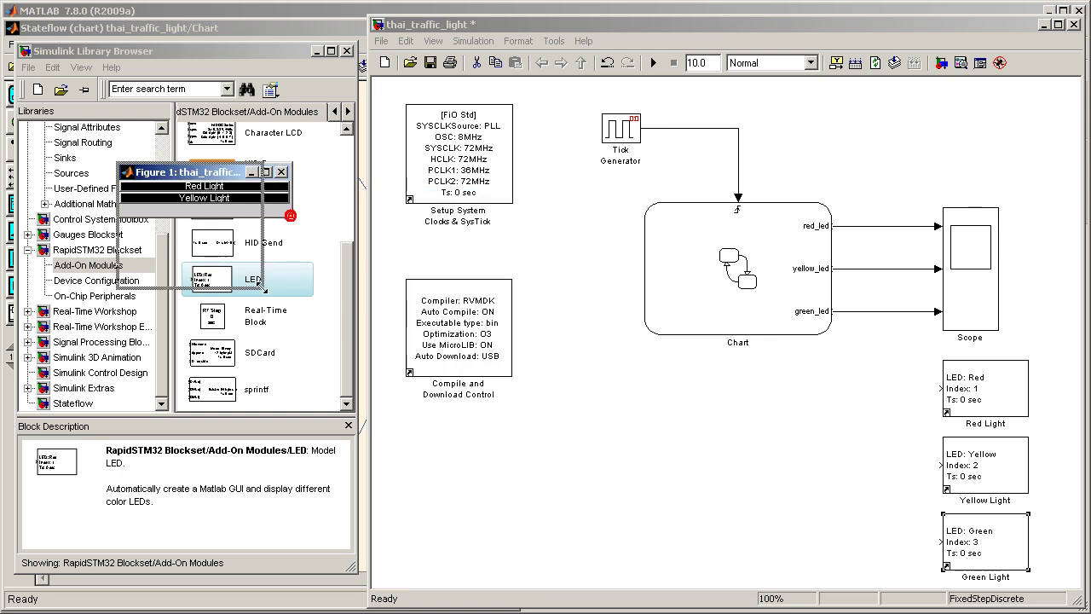
left_click_drag(264, 289, 264, 290)
left_click(668, 452)
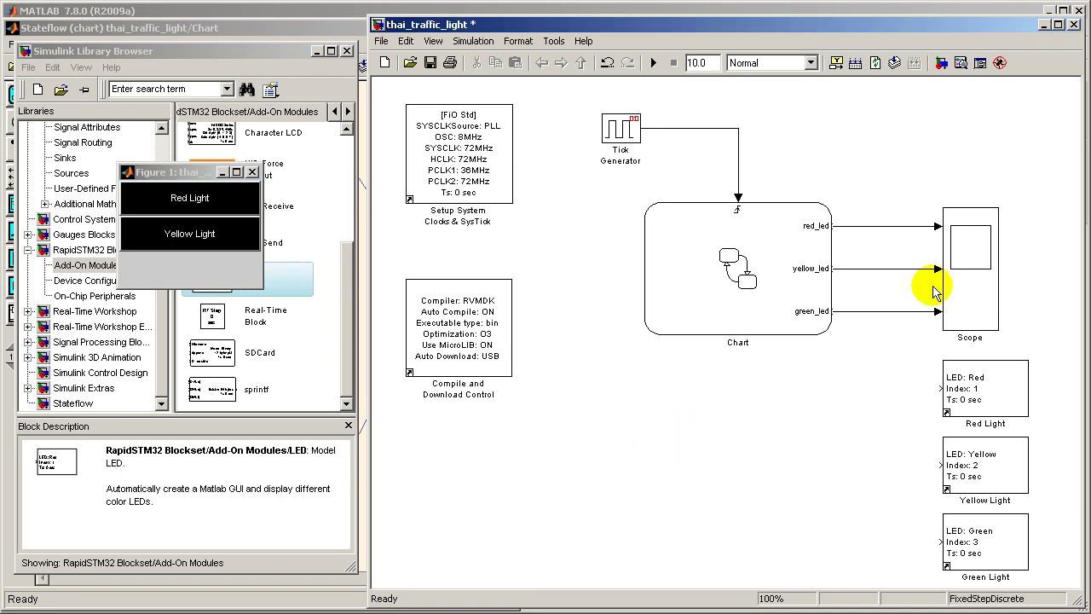
Branch red_led, yellow_led and green_led to the Red, Yellow and Green Light blocks, then save.
left_click_drag(850, 226, 942, 388)
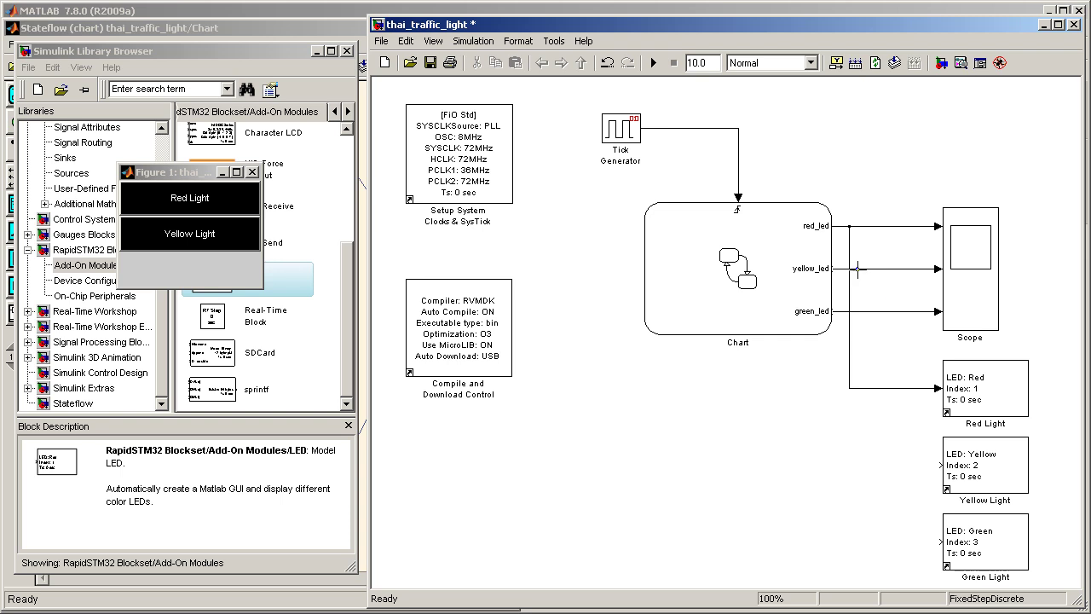
left_click_drag(858, 269, 915, 467)
left_click_drag(866, 311, 941, 542)
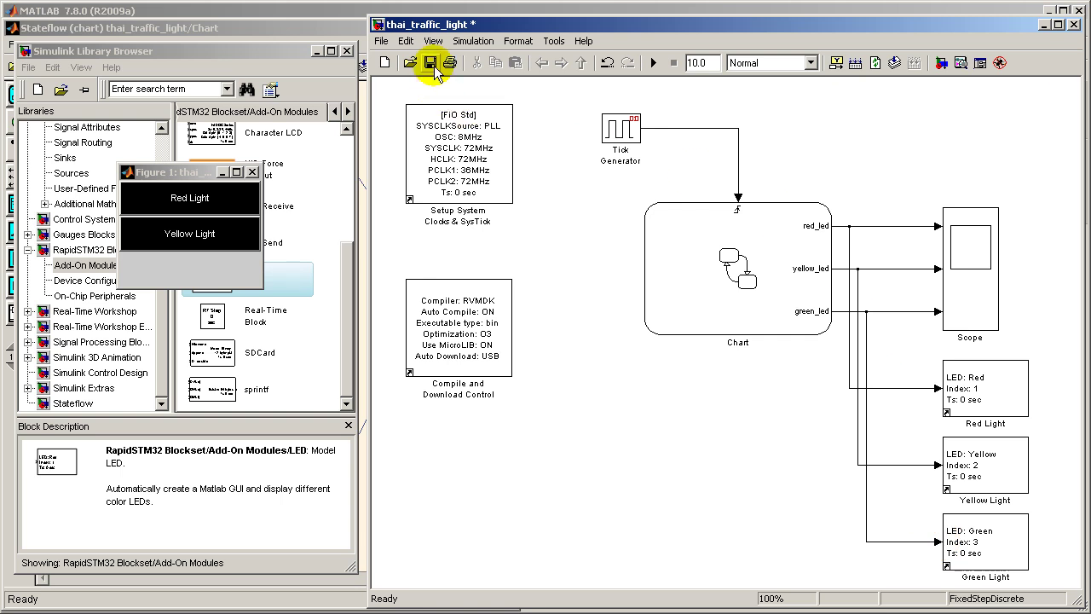
left_click(432, 64)
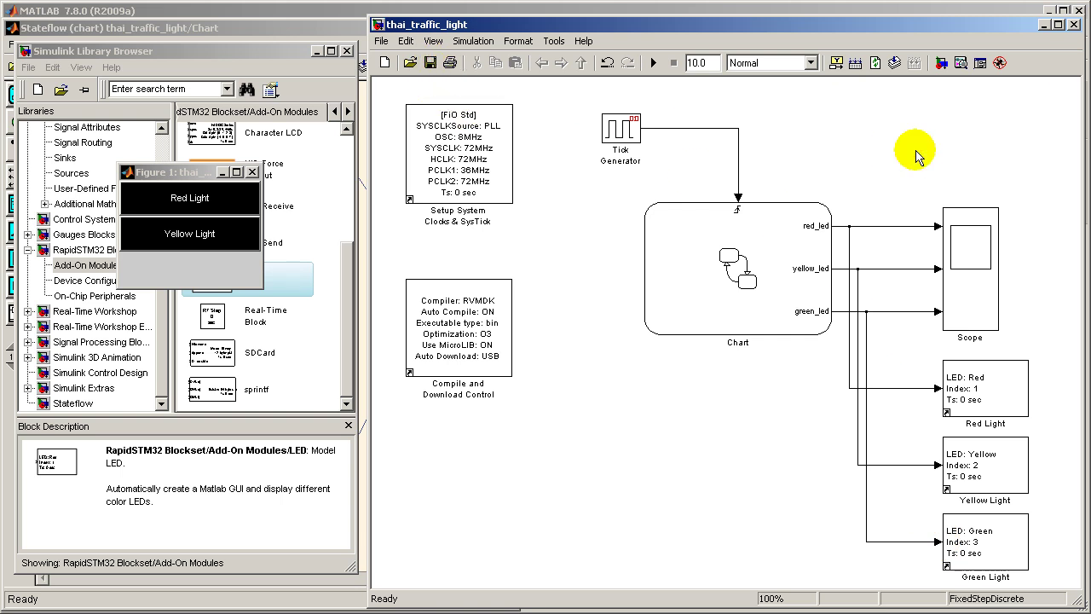
Give the Stop state 'entry: red_led = 1;' and 'exit: red_led = 0;' actions.
double_click(727, 308)
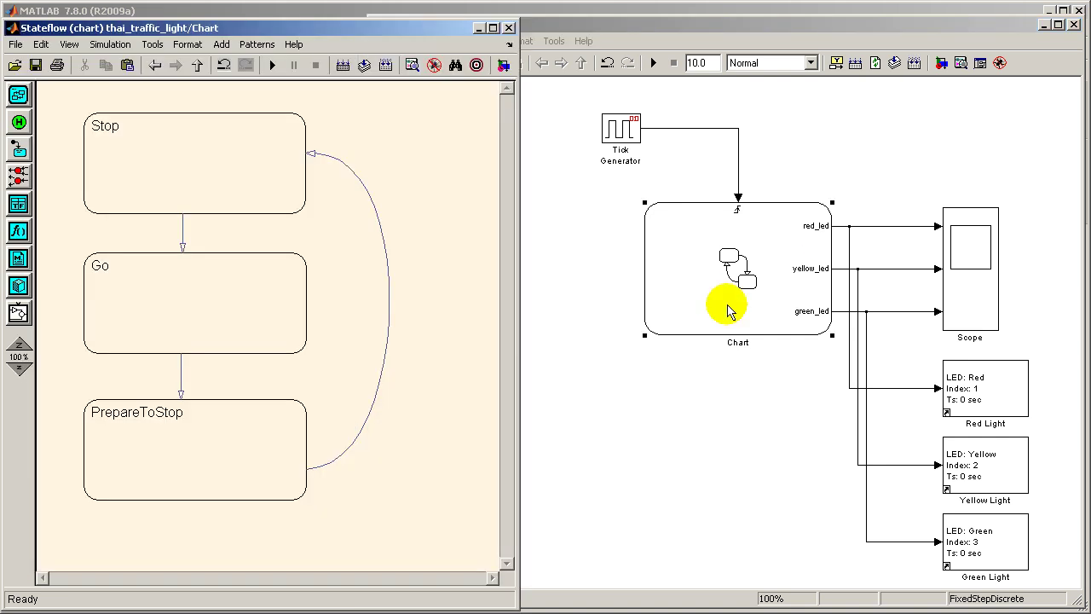
left_click(117, 127)
key("Return")
type("entry:")
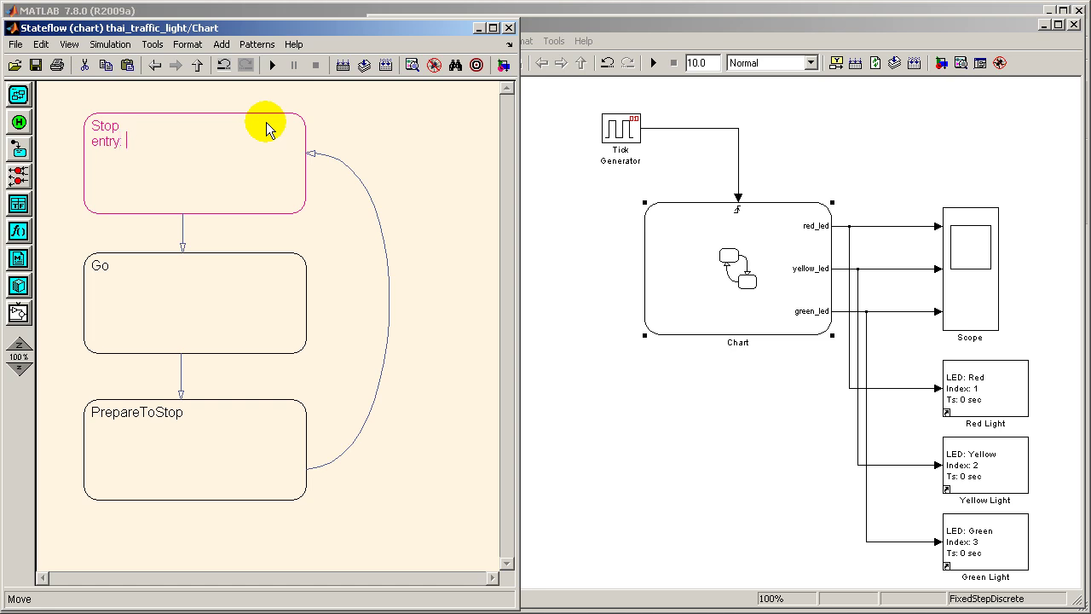
type(" red_led = 1;")
key("Return")
type("enxit: yello")
key("BackSpace")
key("BackSpace")
key("BackSpace")
key("BackSpace")
key("BackSpace")
type("red_led = 0;")
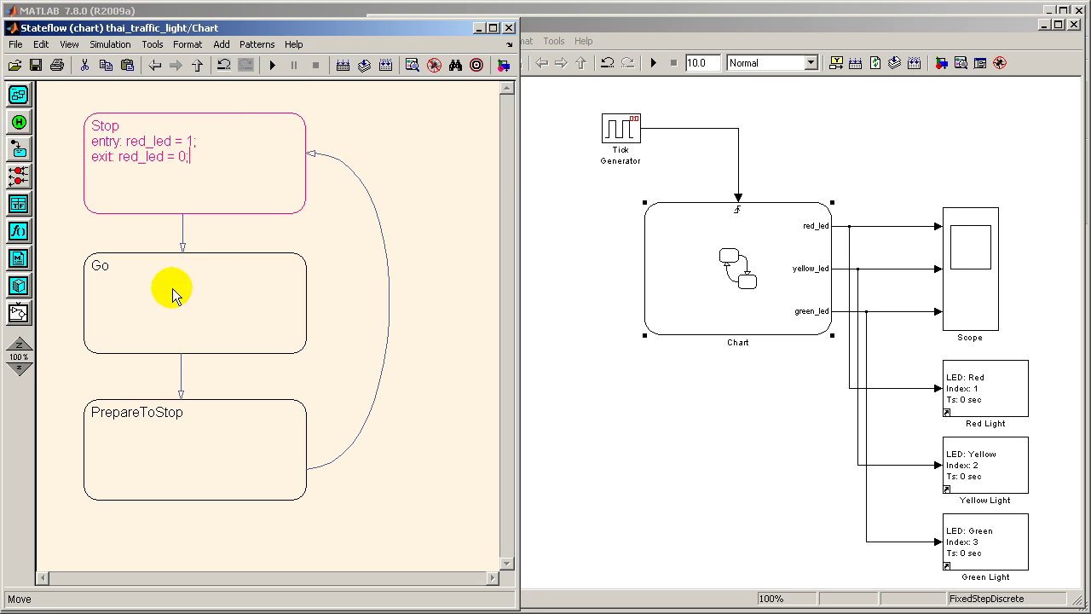
Give the Go state 'entry: green_led = 1;' and 'exit: green_led = 0;' actions.
left_click(107, 265)
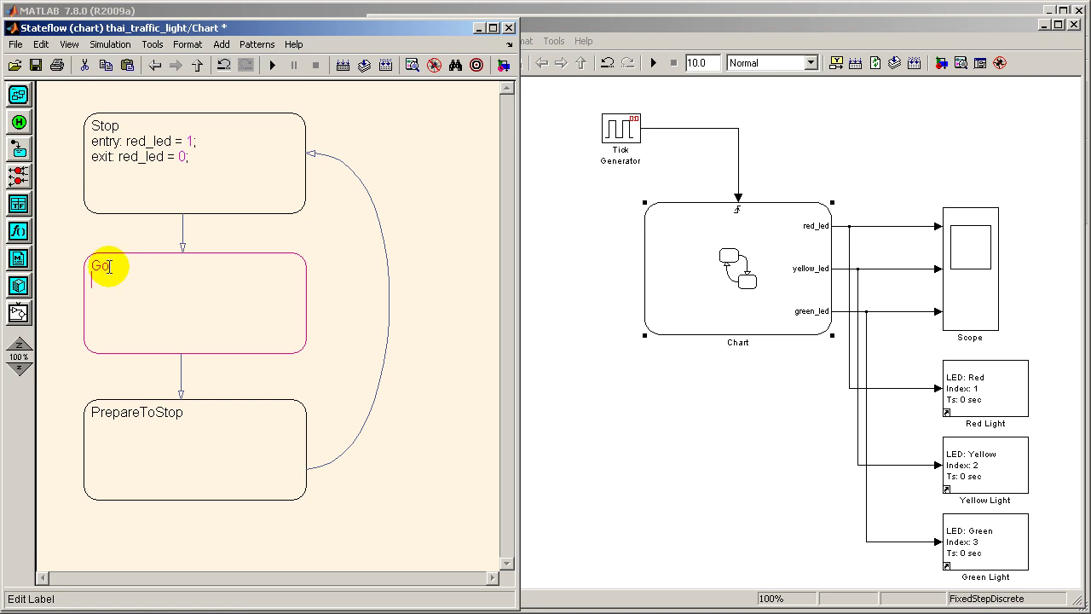
key("Return")
type("entry: green_led = 1;")
key("Return")
type("exit:")
key("BackSpace")
type(": grenn")
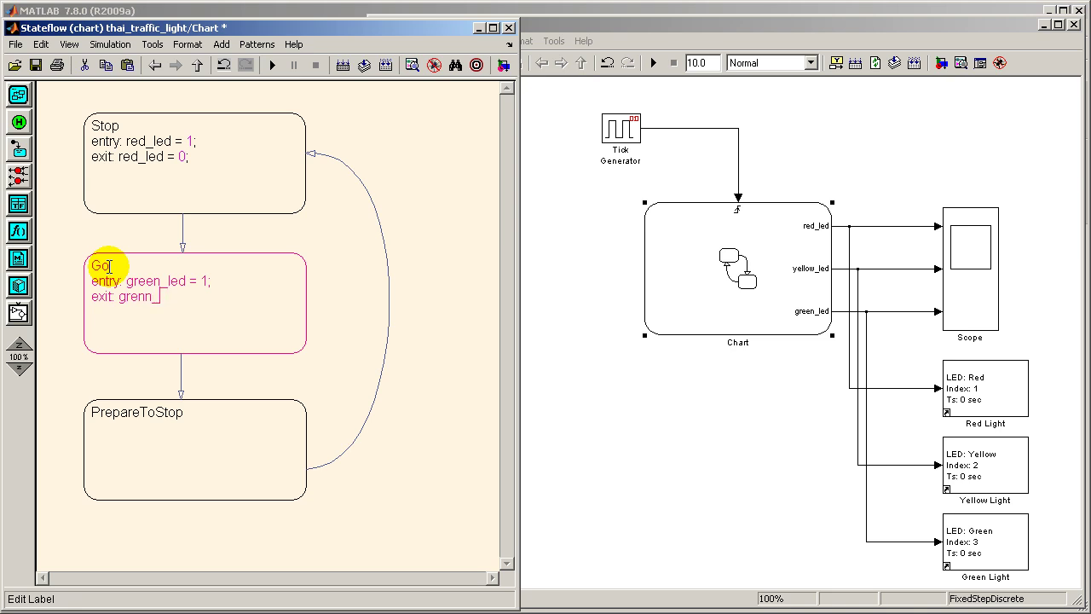
key("BackSpace")
key("BackSpace")
type("en_led = 0;")
Give PrepareToStop 'entry: yellow_led = 1;' and 'exit: yellow_led = 0;' actions.
left_click(103, 412)
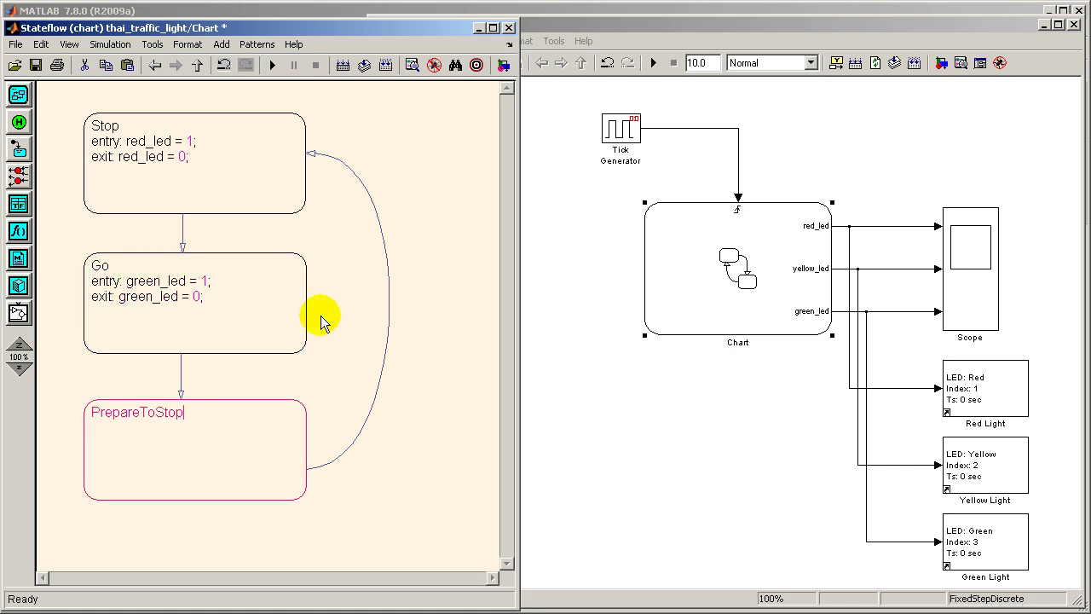
key("Return")
type("entry: yellow_led = 1;")
key("Return")
type("exit: yellow_led")
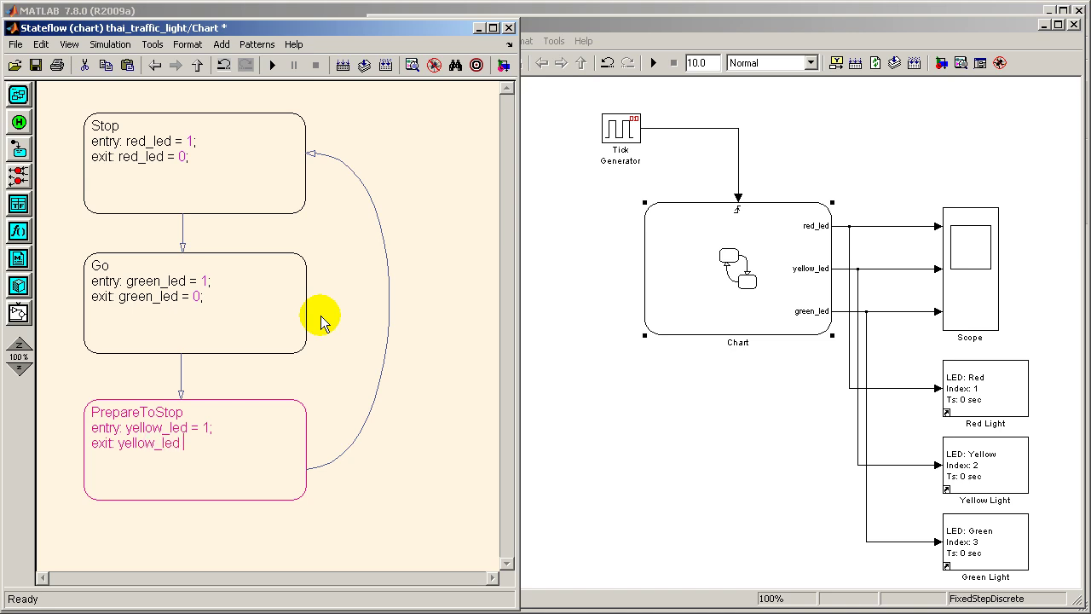
type(" = 0;")
left_click(427, 356)
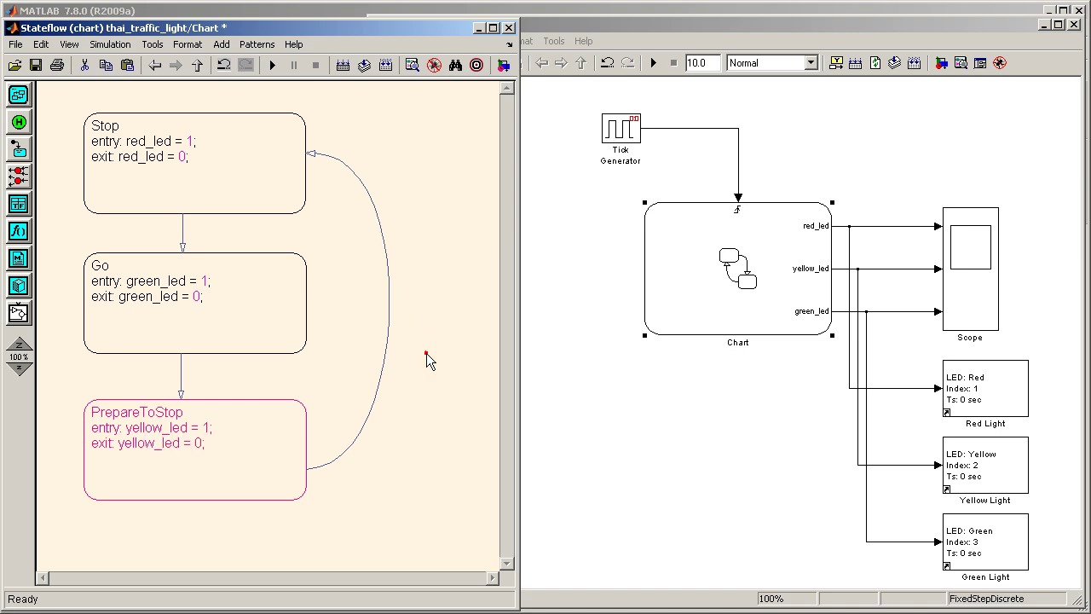
Label the transitions after(3,sec) Stop→Go, after(5,sec) Go→PrepareToStop, after(2,sec) PrepareToStop→Stop.
left_click(182, 237)
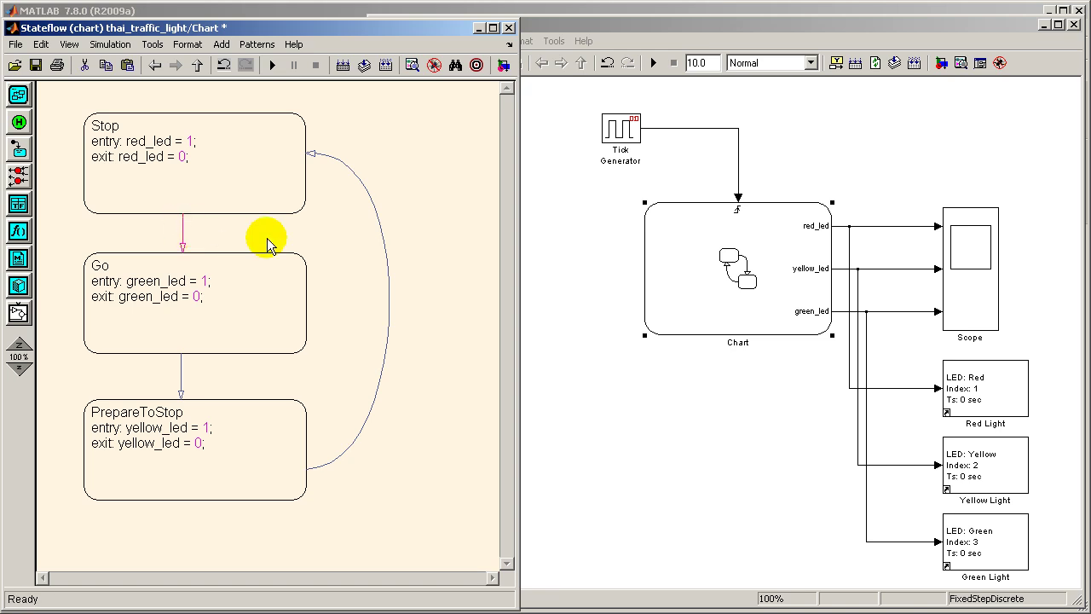
type("after(3,2")
key("BackSpace")
type("sec)")
left_click(292, 230)
left_click(163, 365)
left_click(181, 368)
left_click_drag(209, 360, 221, 364)
left_click(391, 315)
type("a")
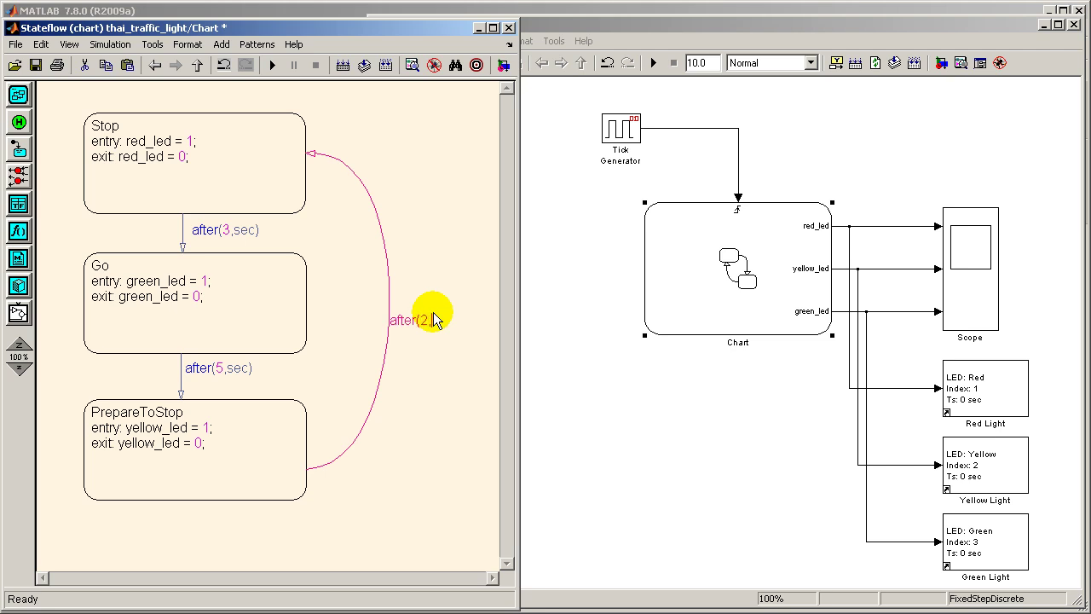
type(")")
left_click(480, 191)
Move the whole chart down, add a default transition into Stop, and save.
left_click_drag(55, 87, 501, 547)
left_click_drag(211, 459, 219, 506)
left_click(449, 176)
left_click(19, 149)
left_click(136, 154)
left_click(370, 124)
left_click(36, 66)
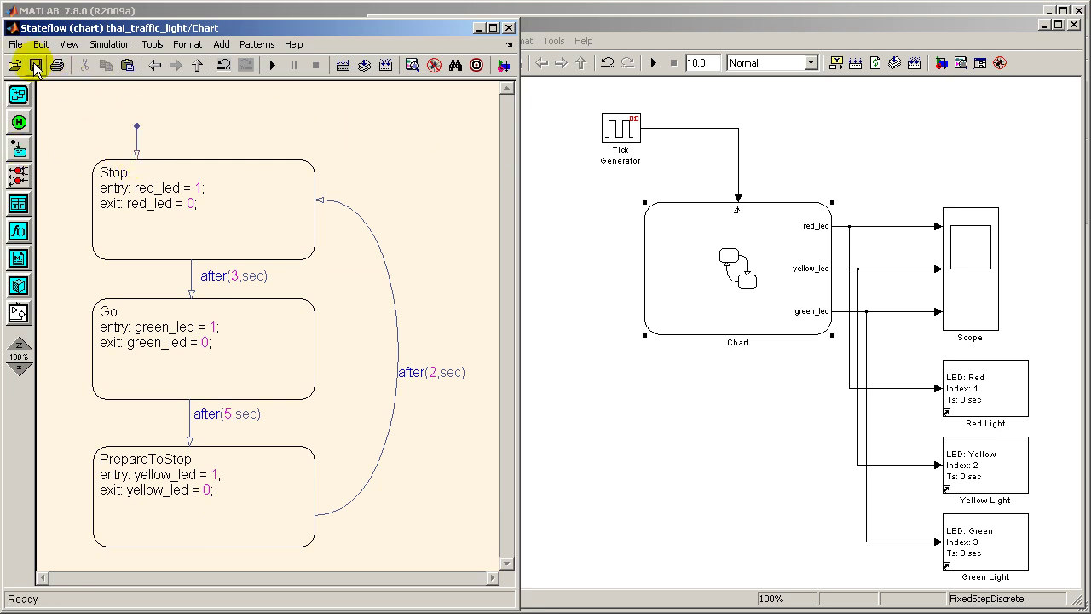
Save and build the thai_traffic_light model, rebuilding once the Library Browser is minimized.
left_click(197, 66)
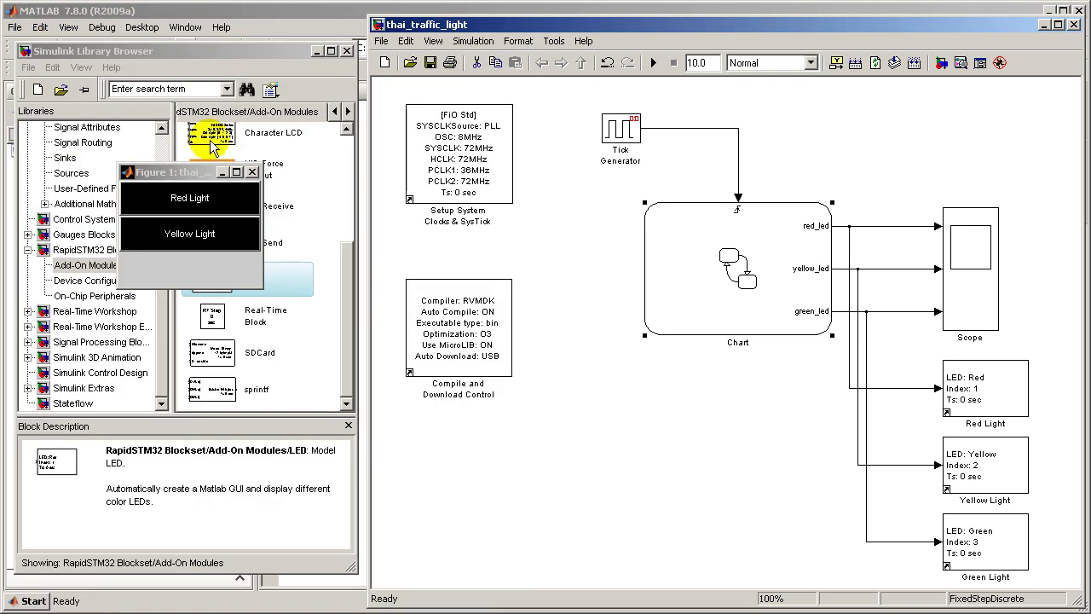
left_click(430, 62)
left_click(894, 62)
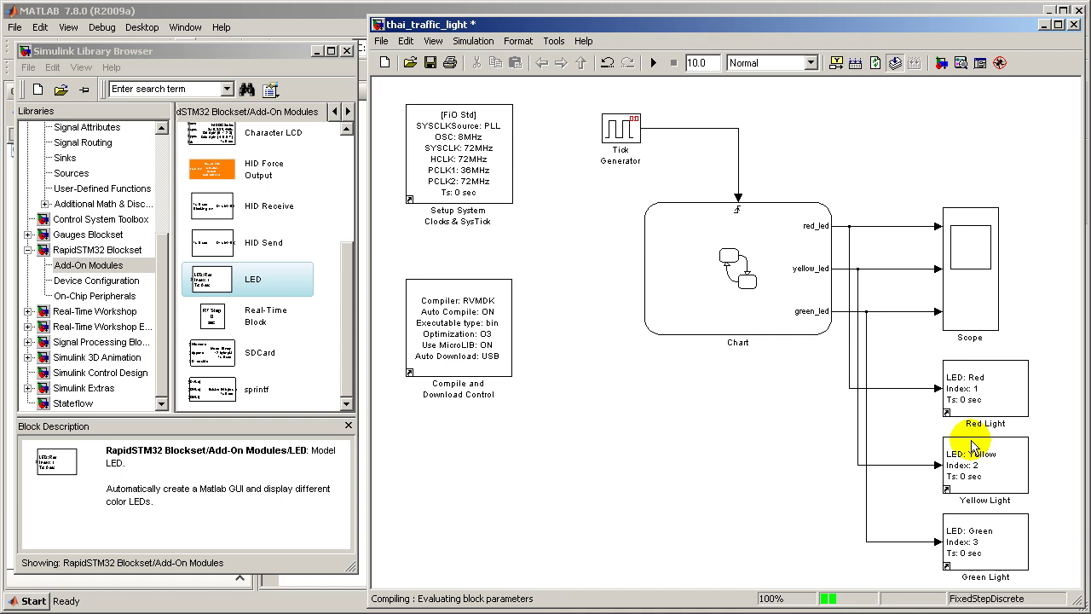
left_click(315, 53)
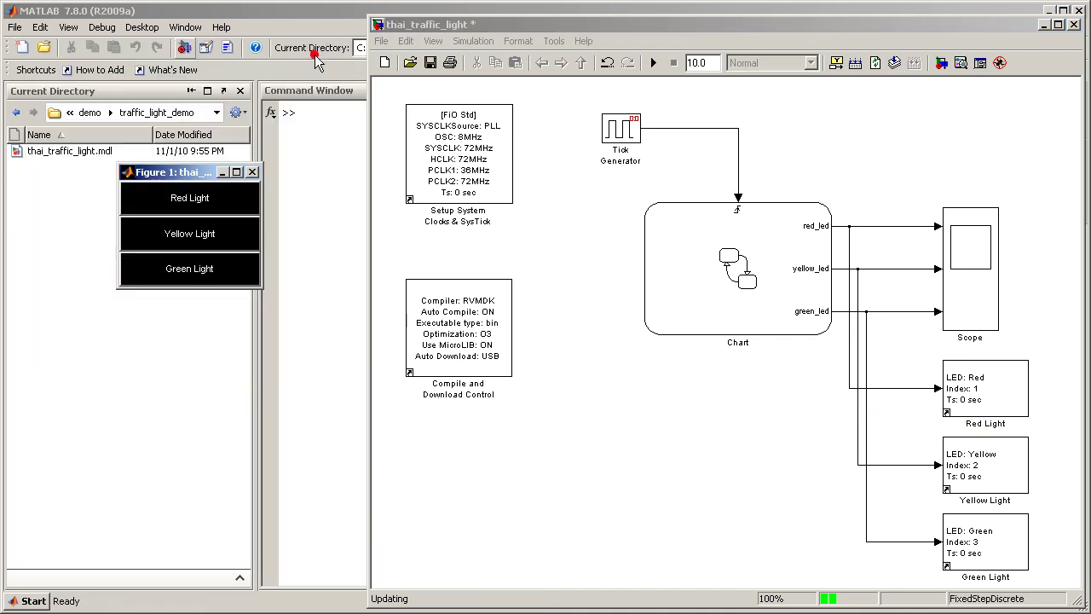
left_click(892, 63)
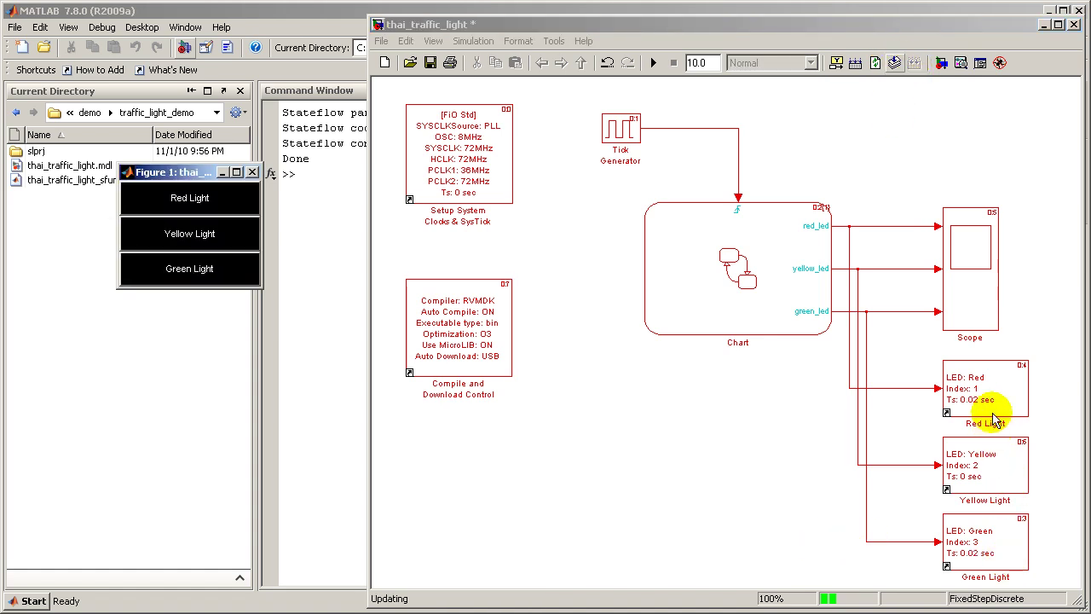
Change the simulation stop time from 10.0 to 30.
left_click(406, 102)
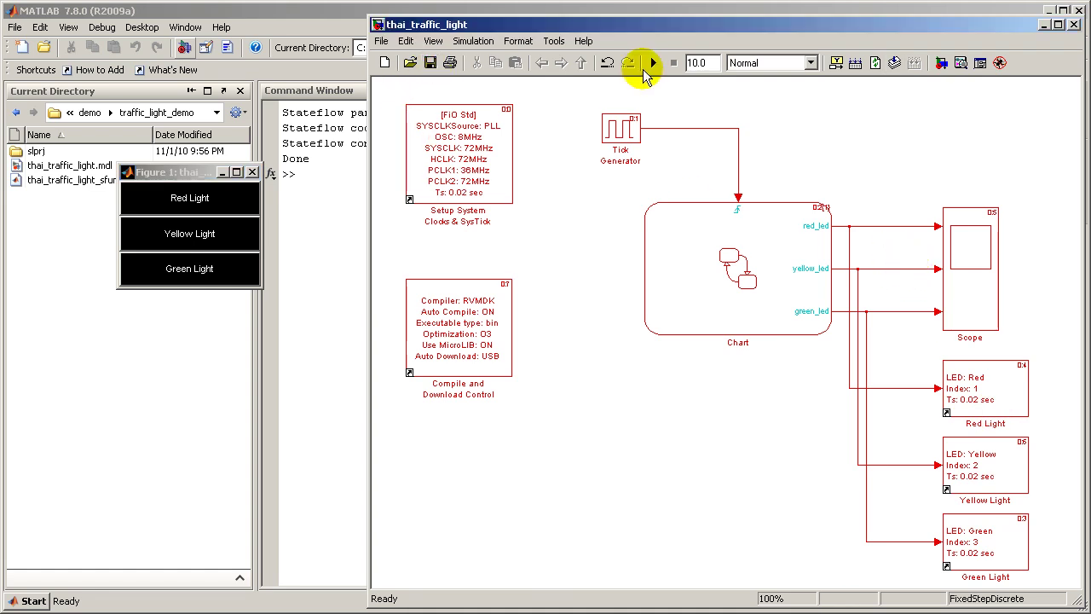
double_click(713, 63)
type("30")
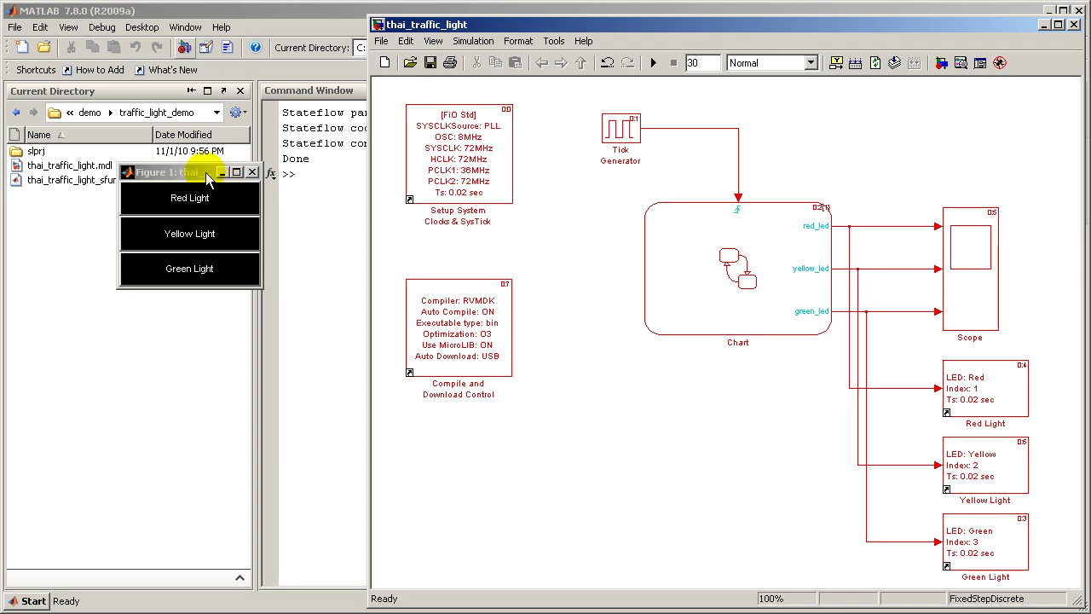
left_click_drag(215, 172, 141, 58)
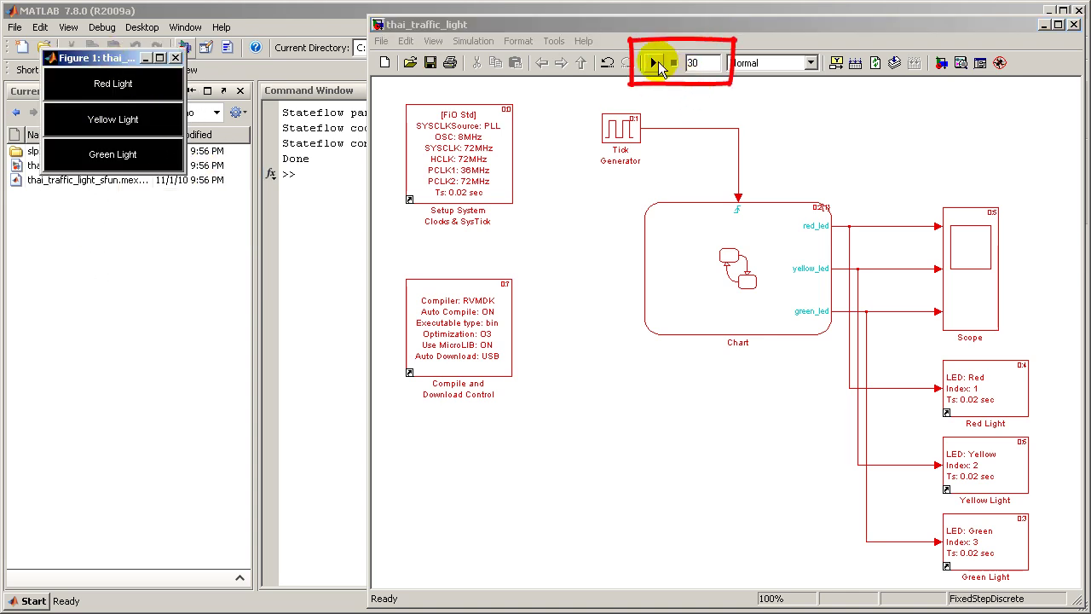
Run the simulation and watch the LED figure cycle through red, green and yellow.
left_click(654, 62)
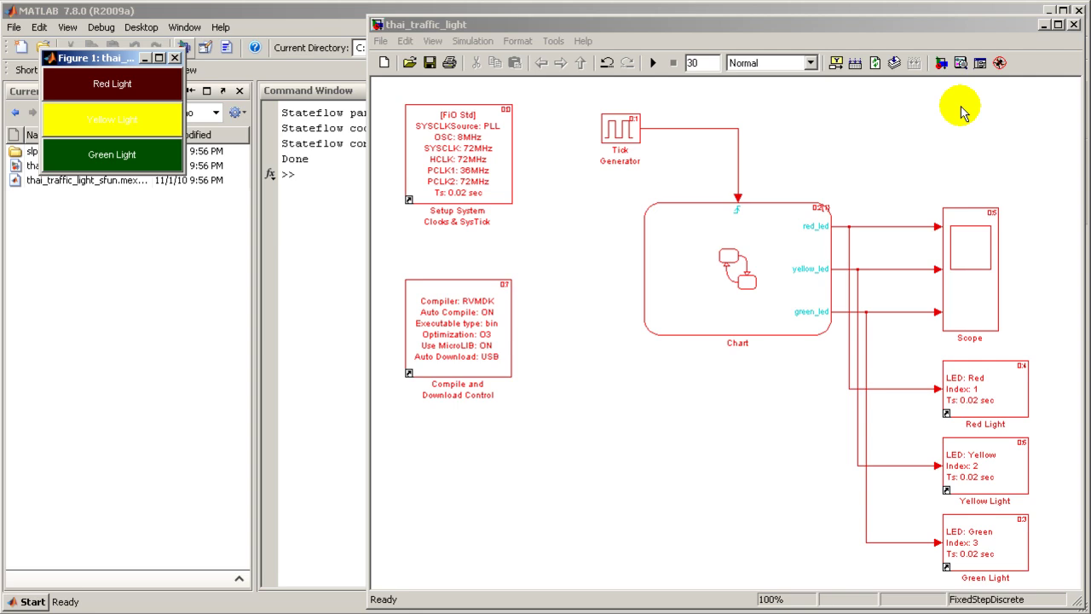
Reopen the Library Browser on the RapidSTM32 Add-On Modules library.
left_click(942, 64)
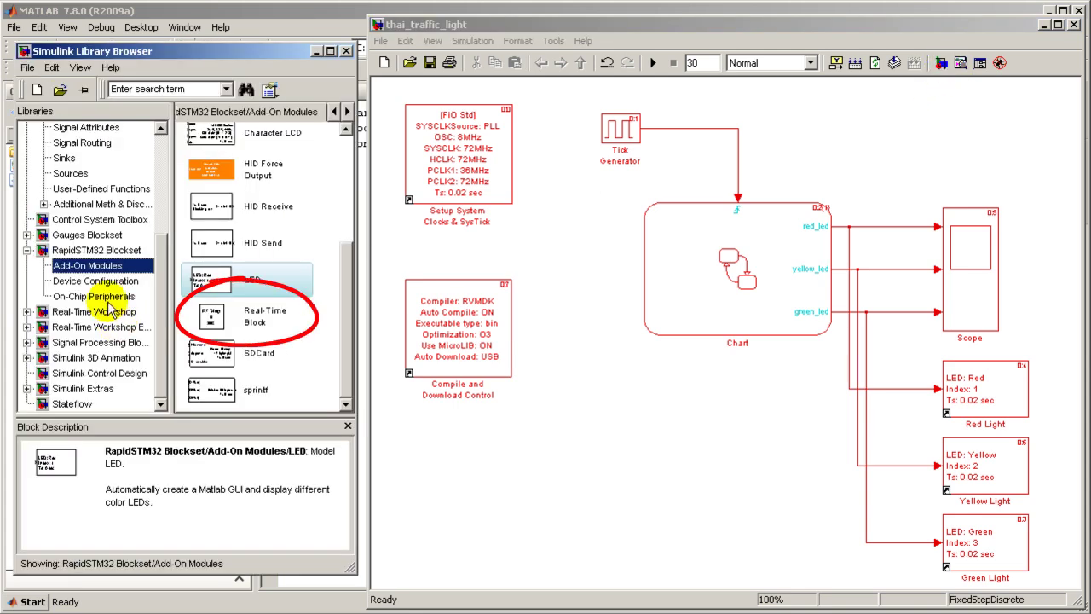
Place a Real-Time Block from Add-On Modules below the compile block.
left_click(277, 309)
left_click_drag(228, 317, 465, 482)
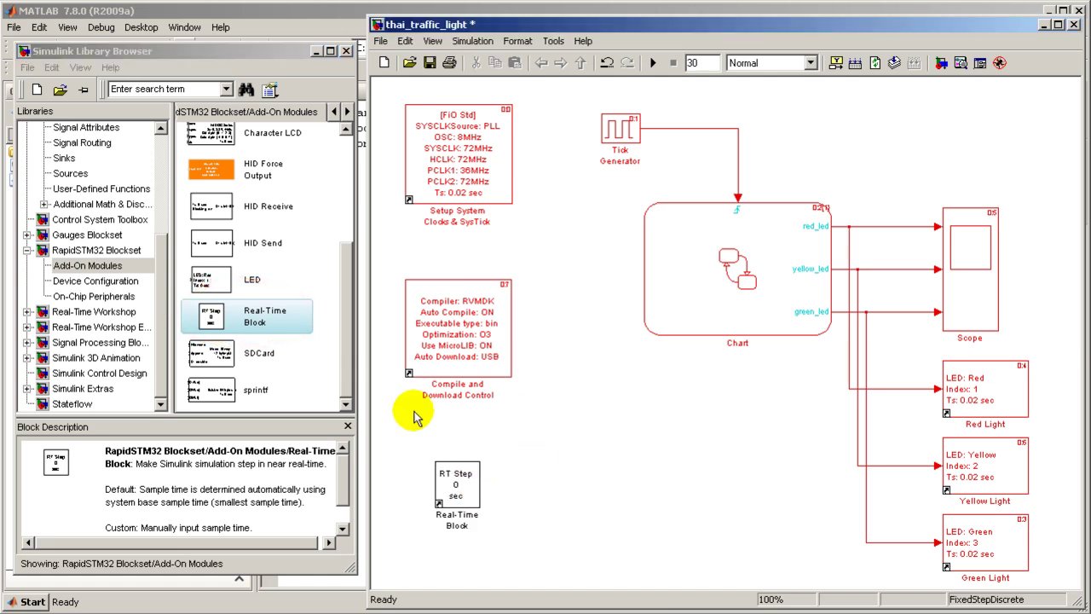
left_click(316, 51)
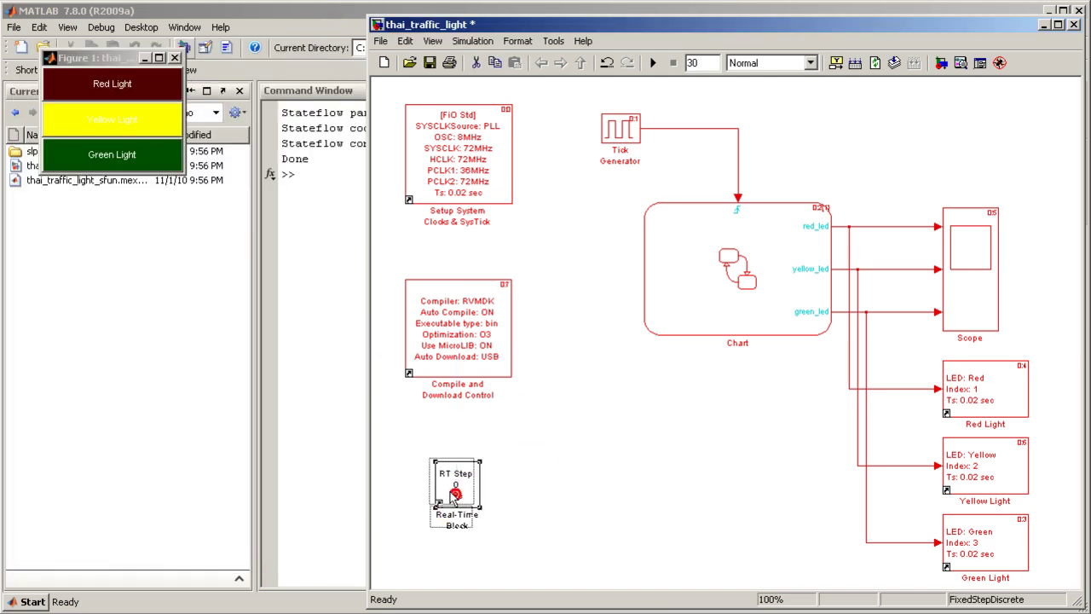
left_click_drag(450, 504, 451, 500)
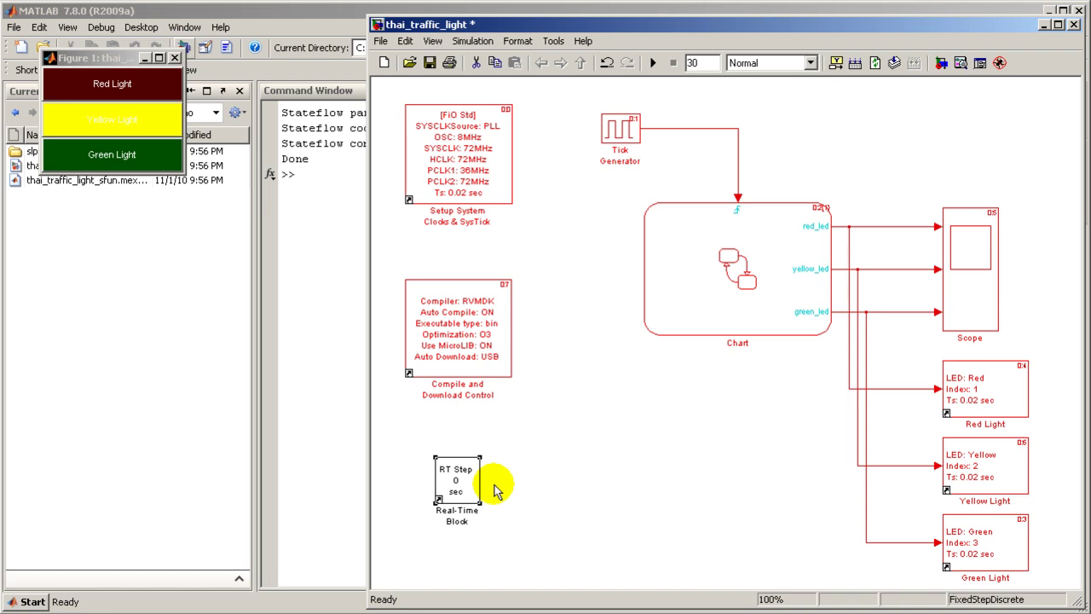
left_click(533, 478)
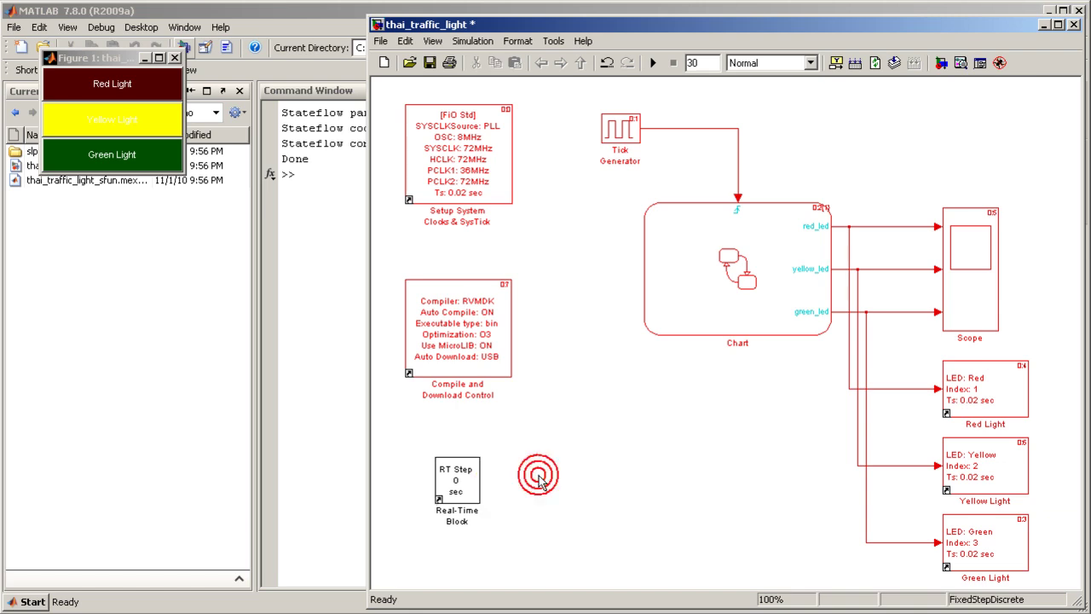
Switch the Real-Time Block's setting to Custom with sample time -1.
double_click(472, 478)
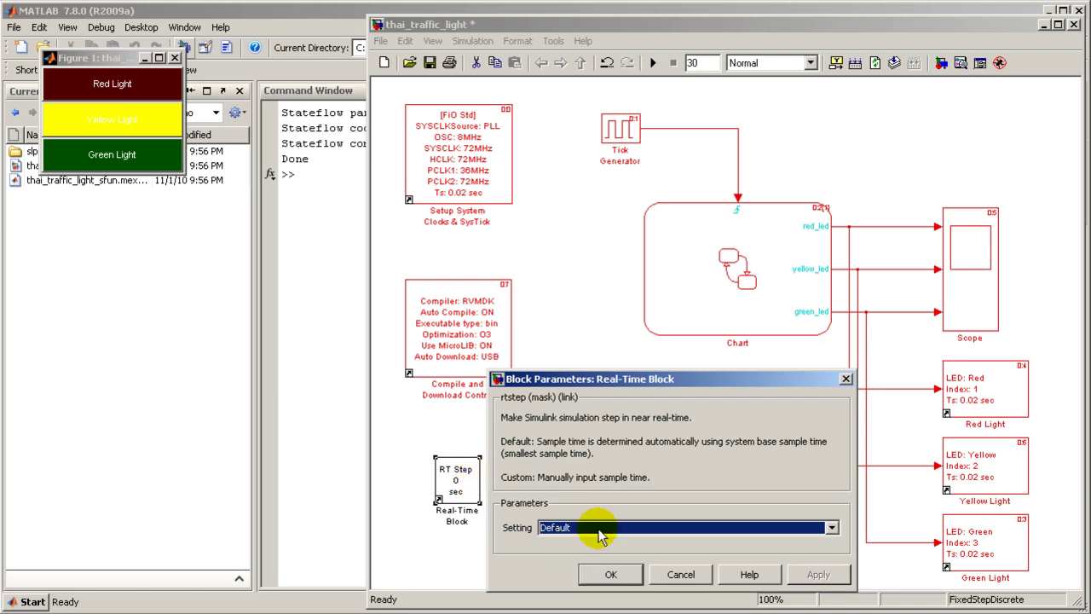
left_click(598, 529)
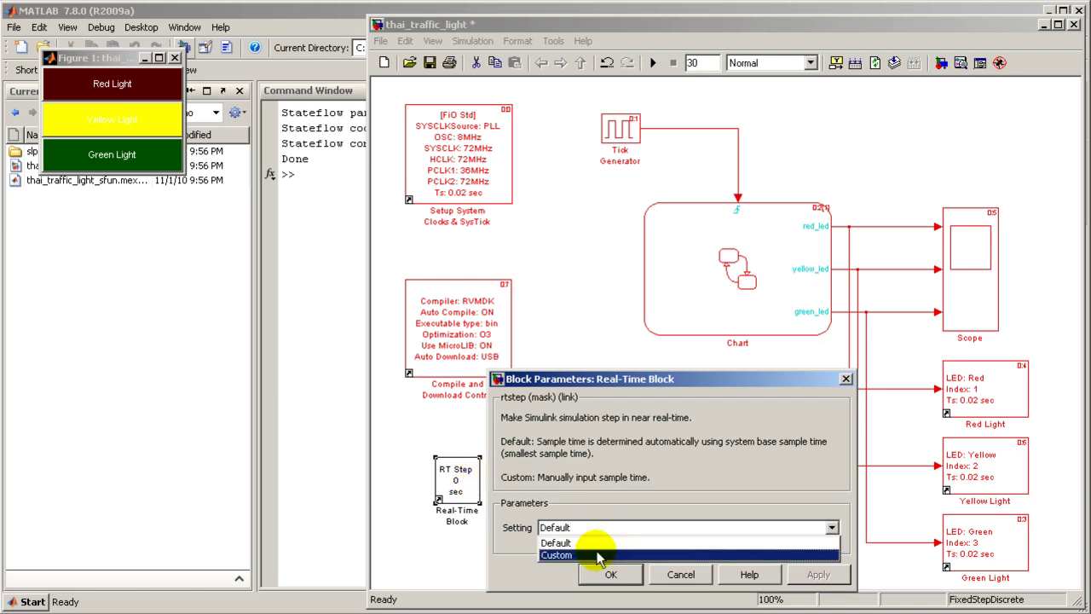
left_click(599, 550)
left_click_drag(580, 379, 531, 189)
left_click(592, 377)
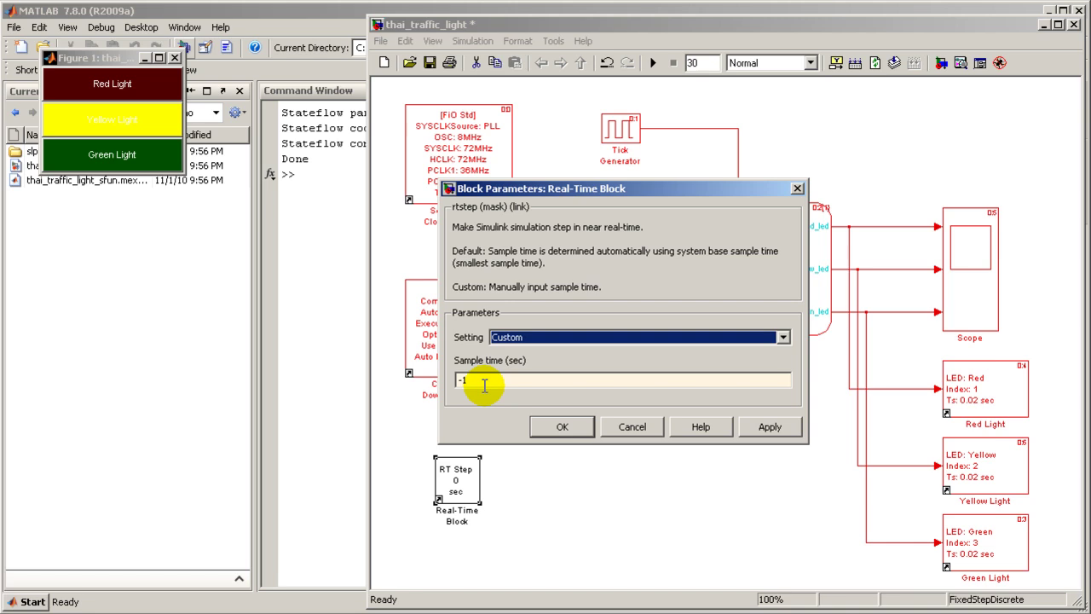
Return the Real-Time Block setting to Default, then save and rebuild for RT Step 0.02 sec.
left_click(560, 425)
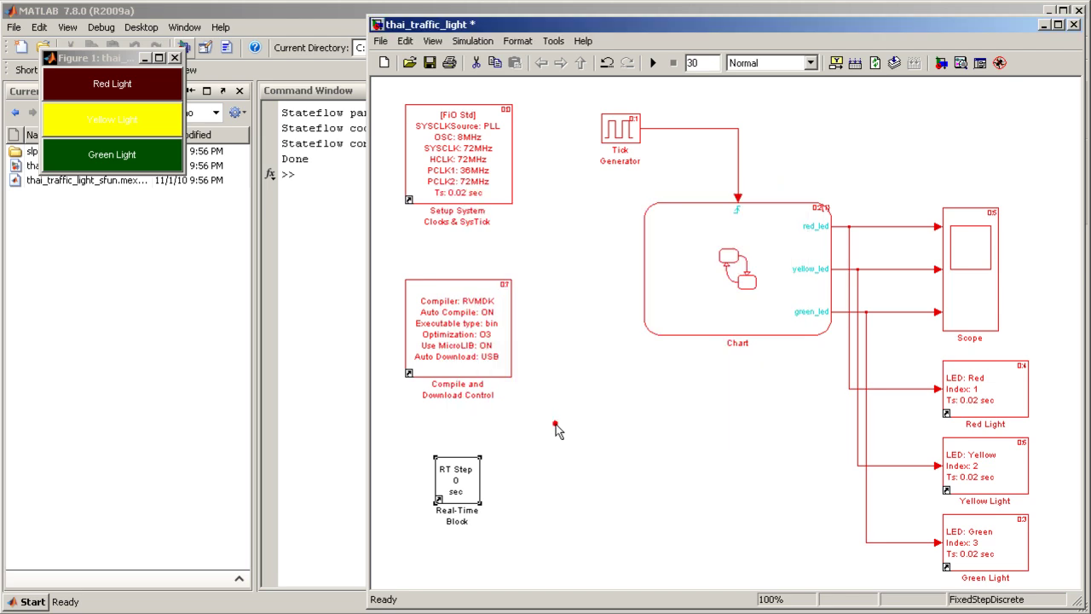
double_click(457, 482)
left_click(563, 507)
left_click(565, 519)
left_click(590, 552)
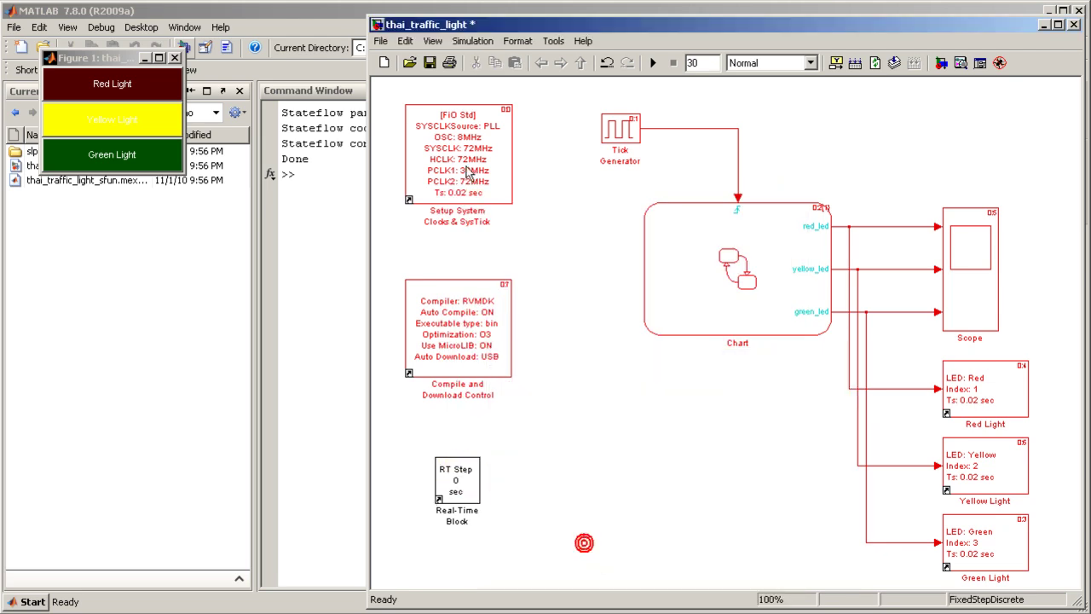
left_click(429, 63)
left_click(894, 65)
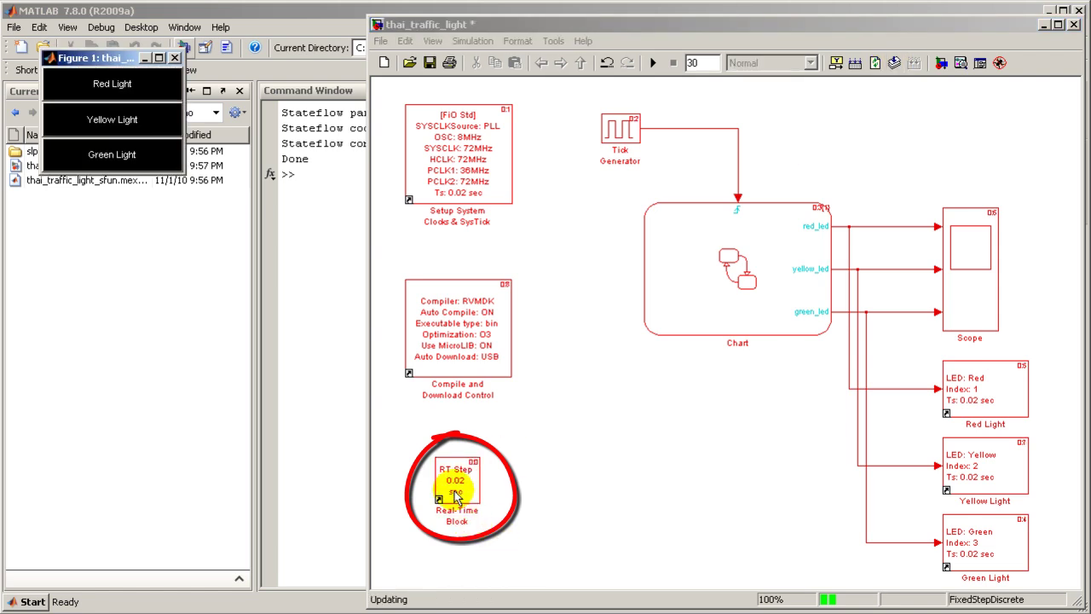
Open the Stateflow chart and the Scope, arranging both windows beside the model.
double_click(741, 272)
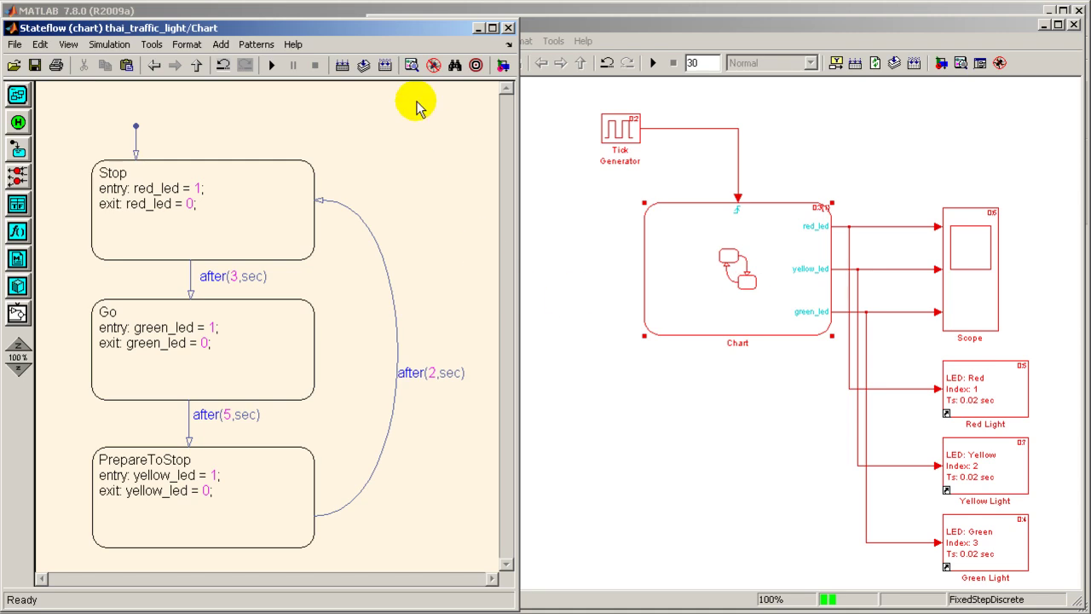
left_click_drag(389, 32, 609, 17)
left_click_drag(730, 586, 688, 587)
left_click_drag(477, 17, 456, 30)
double_click(980, 258)
left_click_drag(584, 194, 201, 269)
left_click_drag(299, 505, 193, 542)
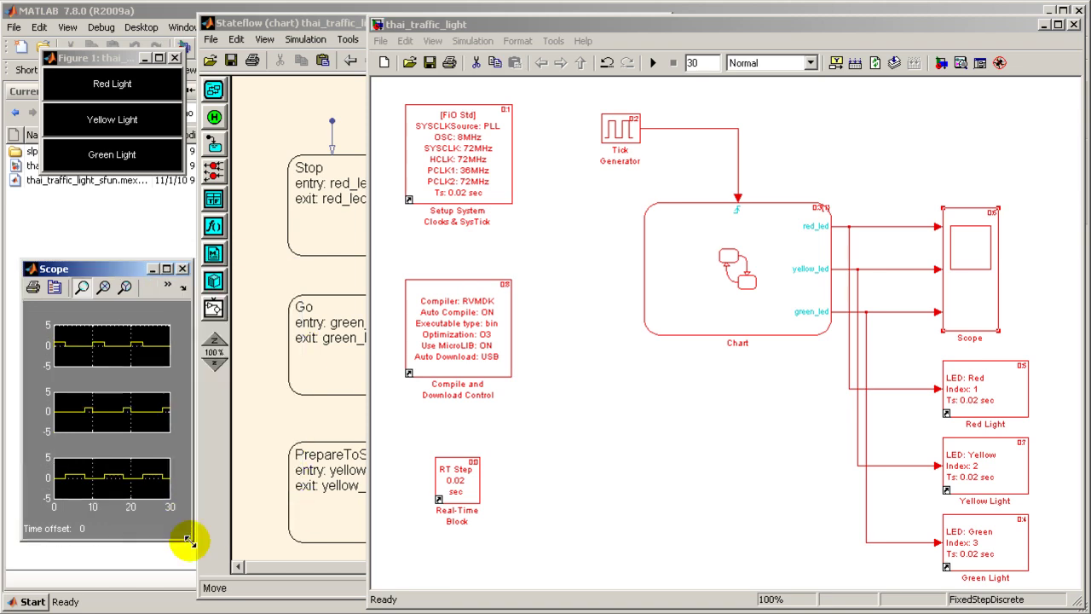
Run the 30 s simulation from the chart window, stop it, and return to the model.
left_click(328, 26)
left_click_drag(328, 26, 422, 27)
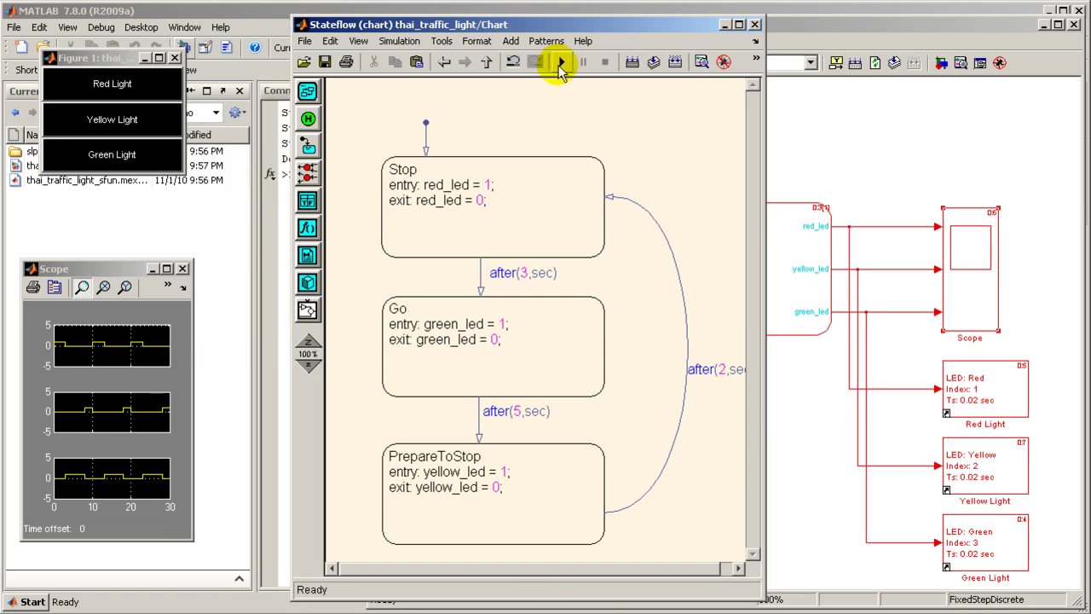
left_click(562, 65)
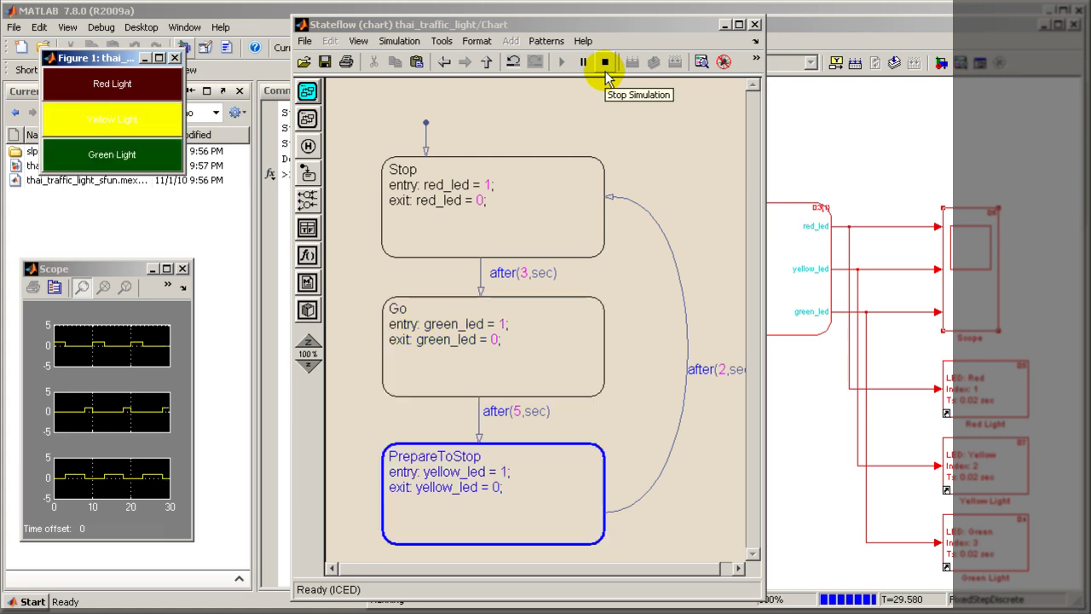
left_click(605, 66)
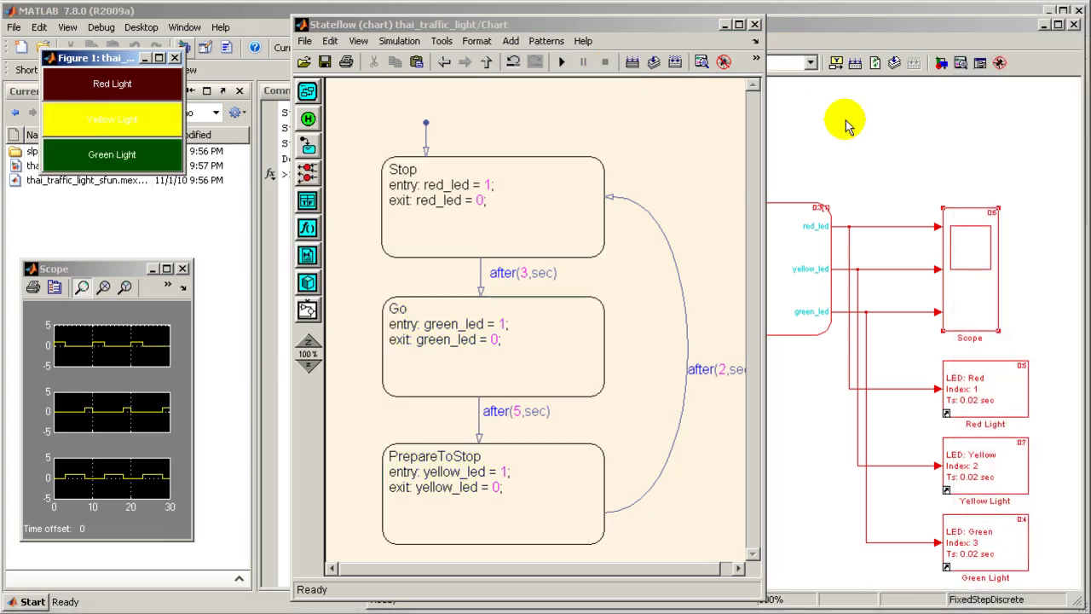
left_click(846, 126)
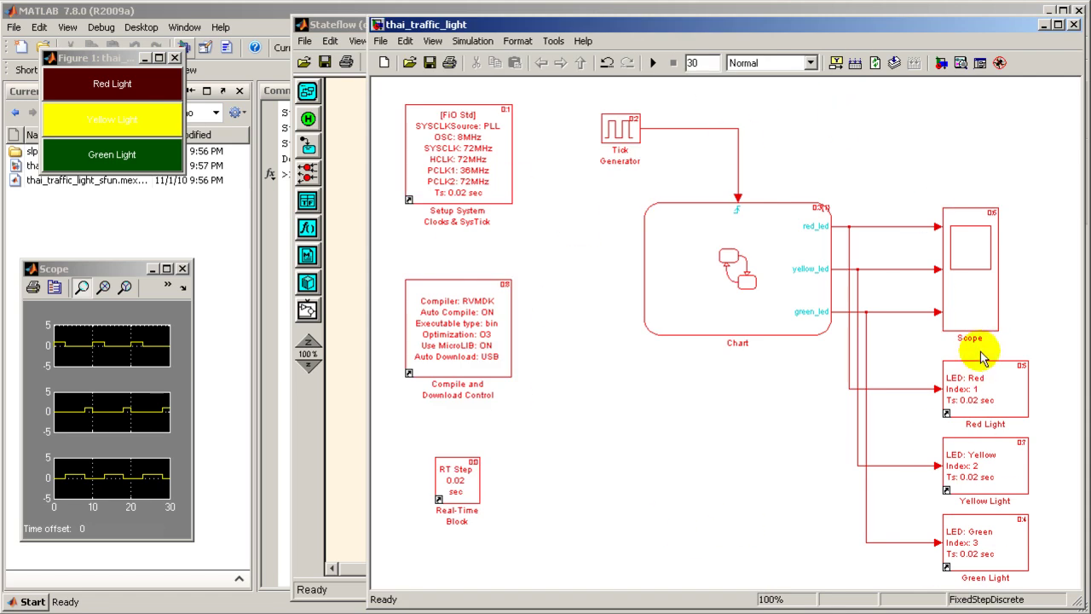